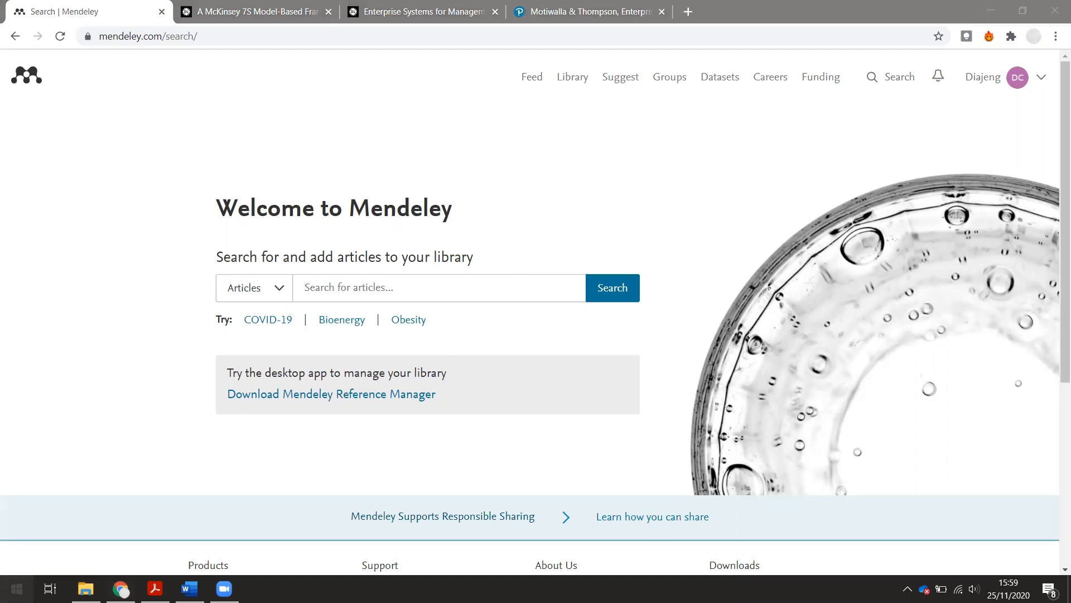
- Launch Mendeley Desktop from the Windows Start menu
click(16, 588)
click(122, 135)
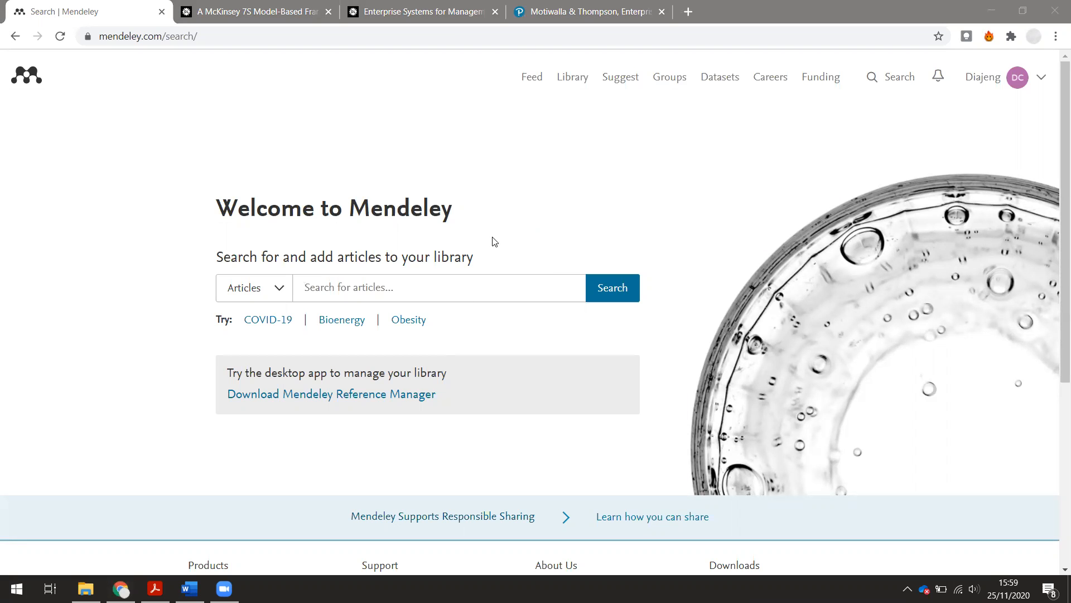
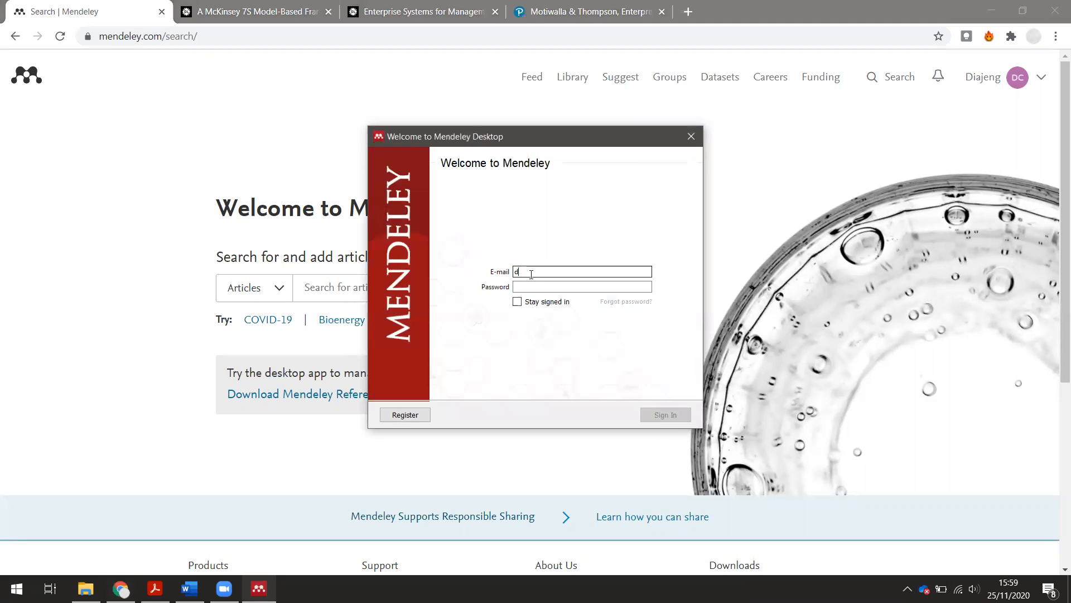
- Sign in to Mendeley Desktop with the account e-mail address and password
key(Tab)
text(********)
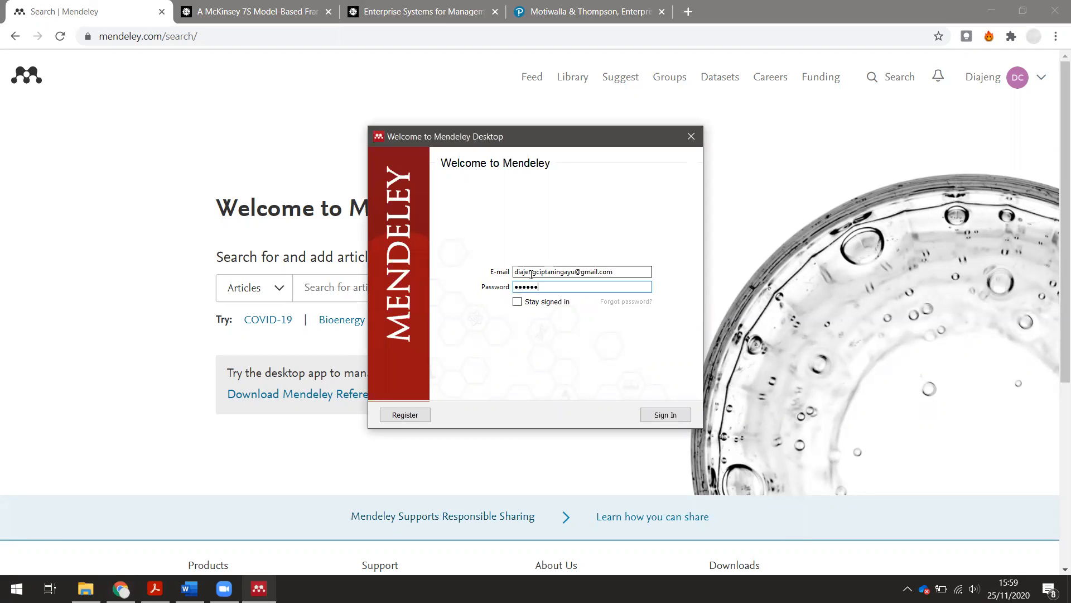
click(665, 413)
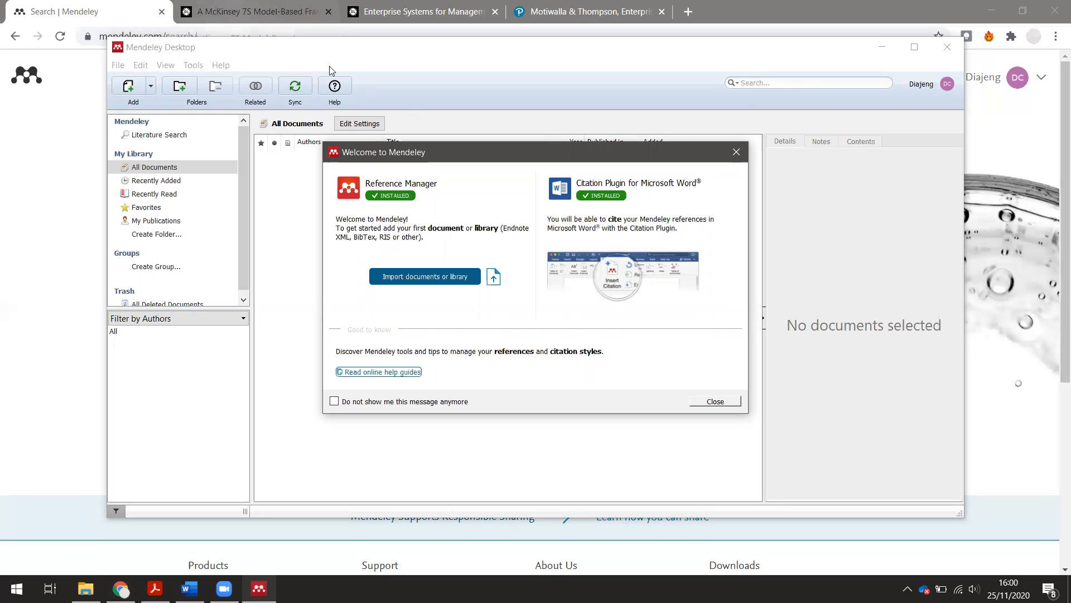
- Open the Export Citation dialog for the McKinsey 7S ERP readiness article
click(258, 11)
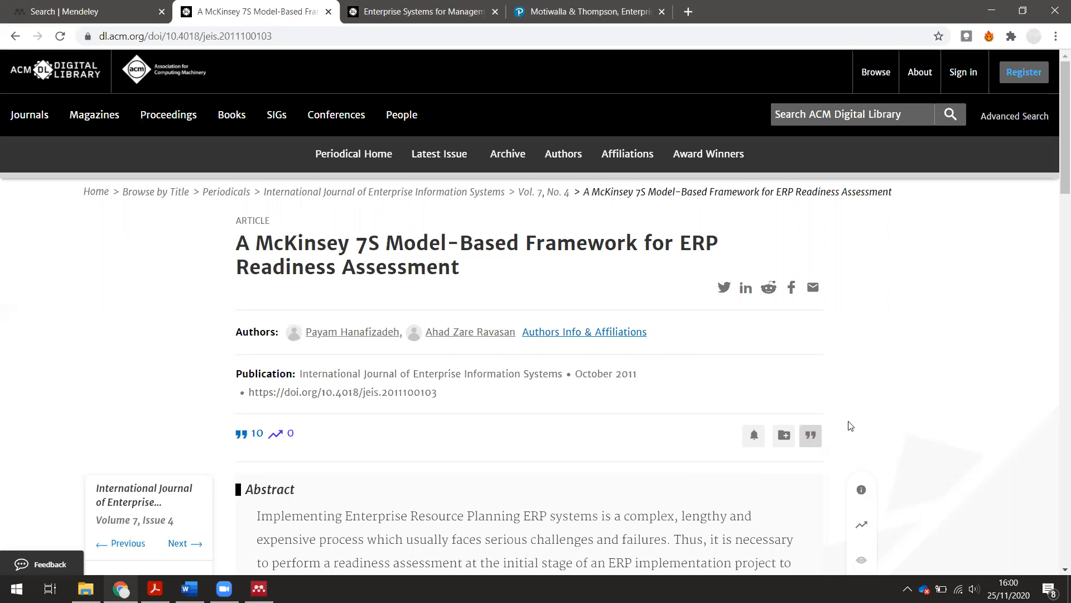
click(811, 436)
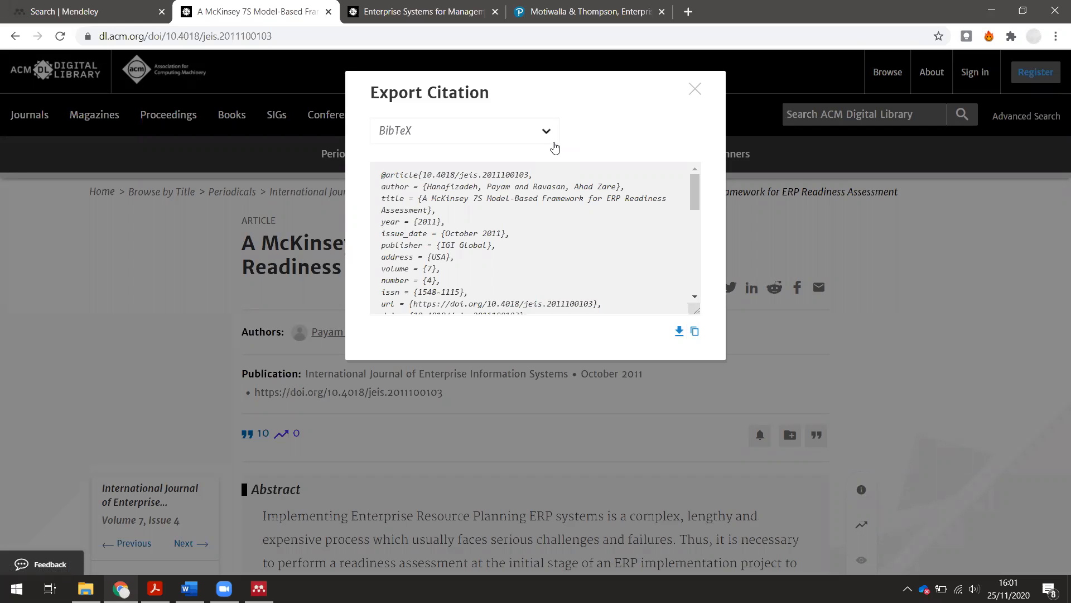
- Keep BibTeX as the export format, cancel the duplicate download, and return to Mendeley Desktop
click(555, 146)
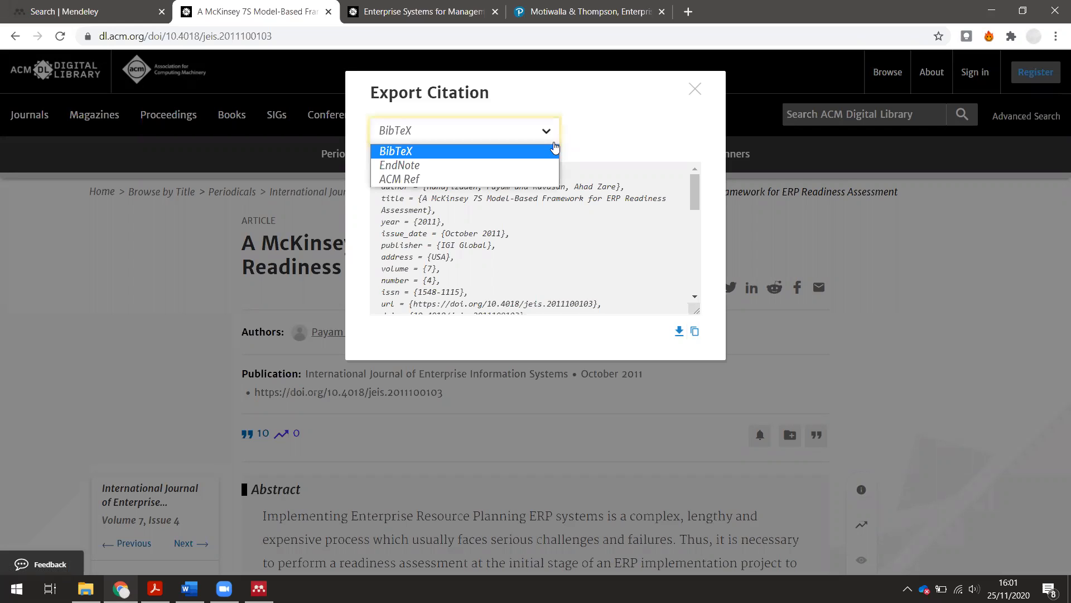
click(594, 127)
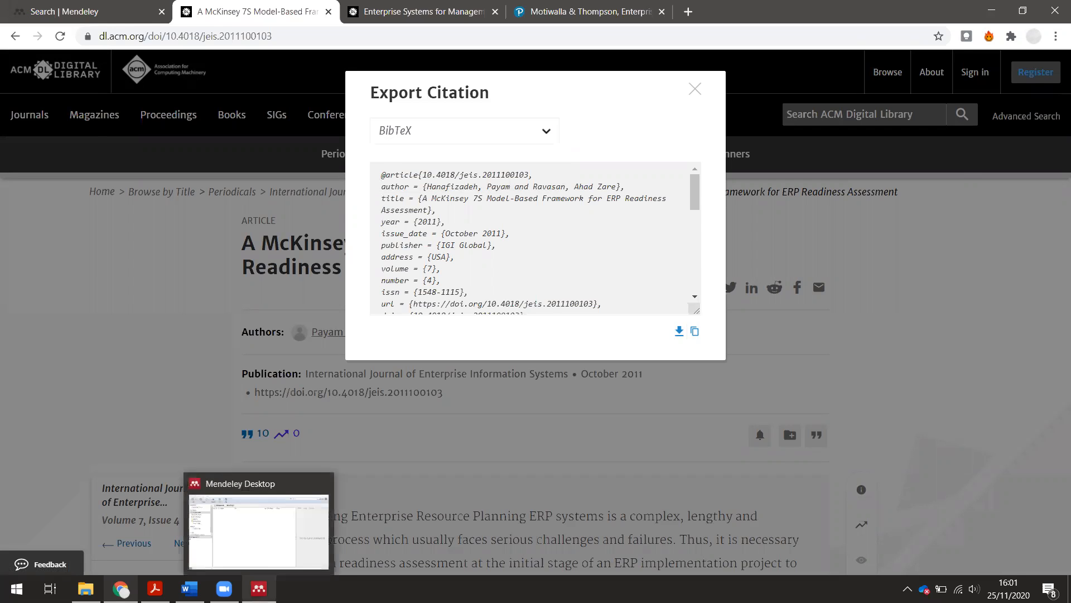
click(272, 586)
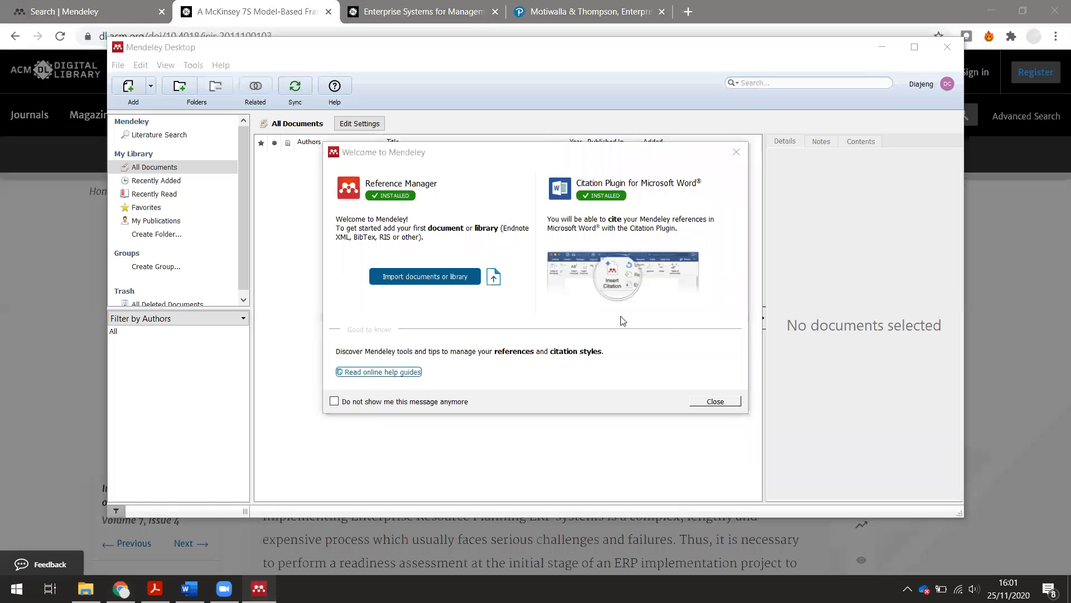
click(120, 588)
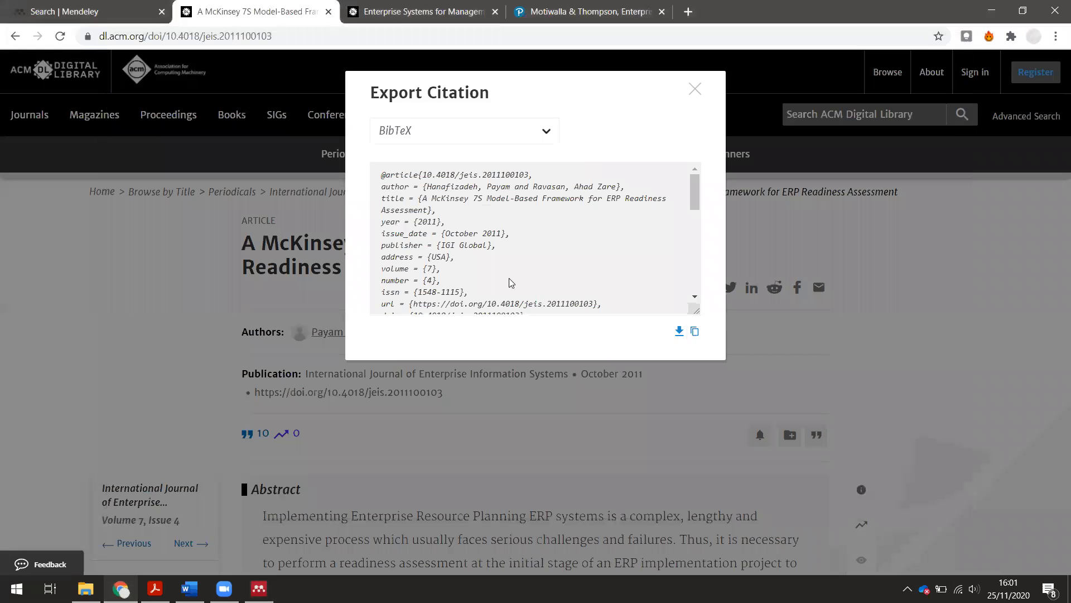
click(679, 332)
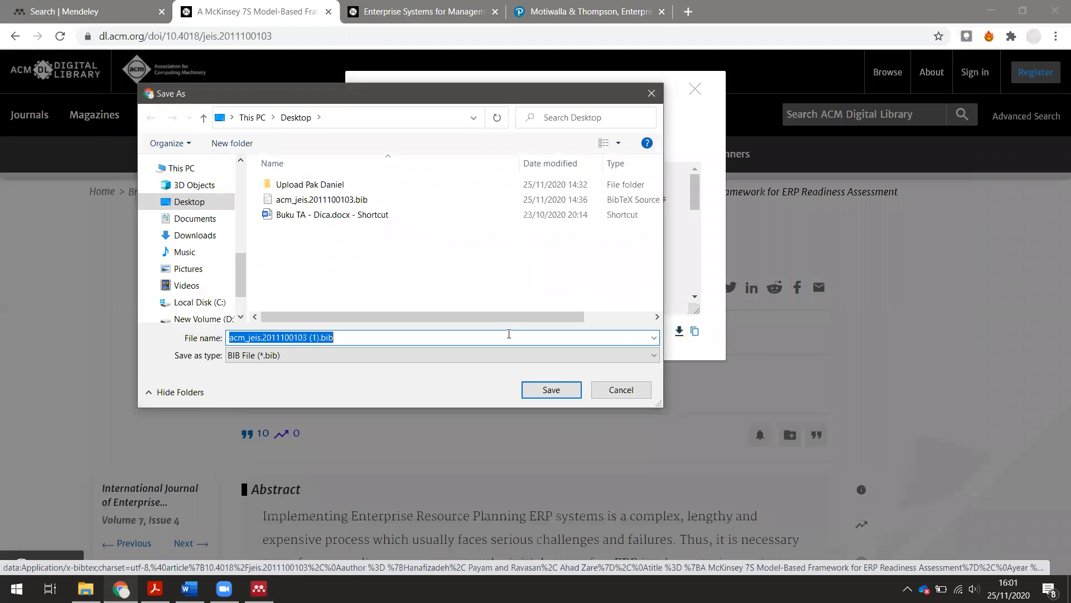
click(618, 390)
click(259, 589)
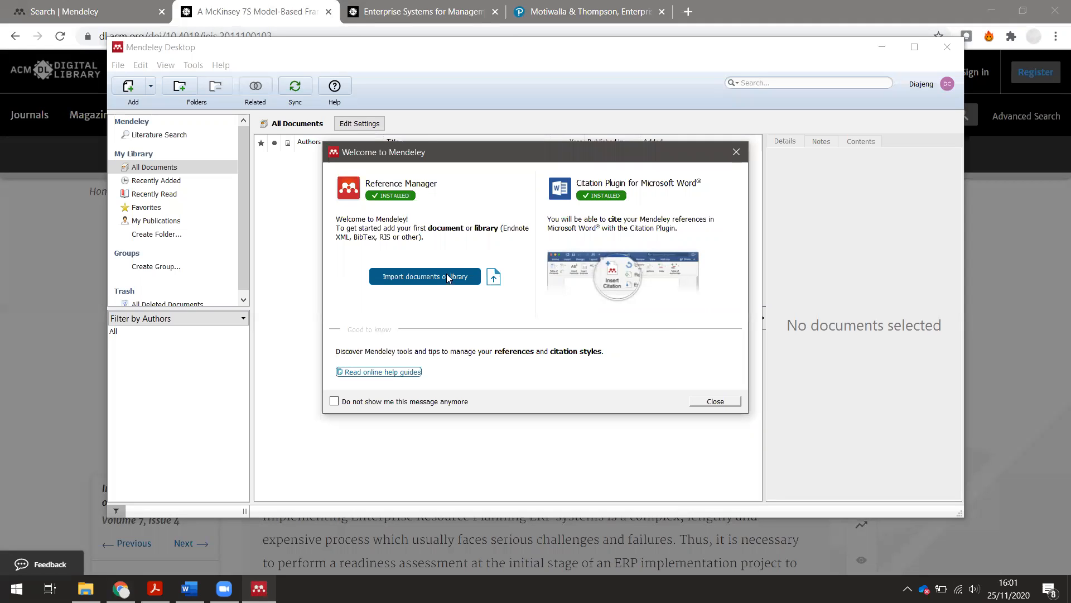
- Dismiss the welcome dialog and tour, then import acm_jeis.2011100103.bib from the Desktop
click(715, 401)
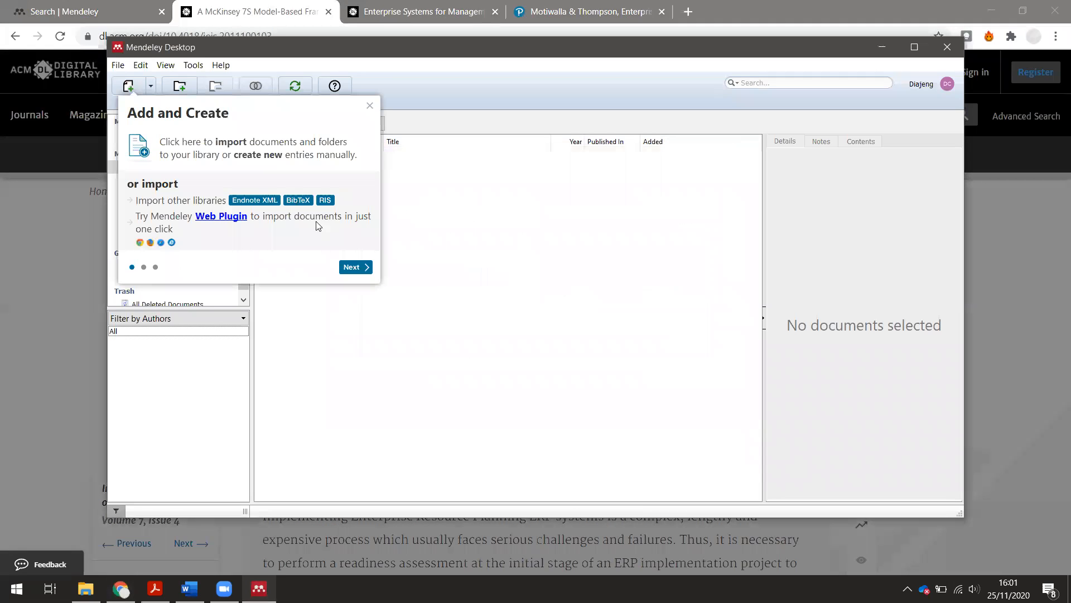
click(350, 268)
click(456, 370)
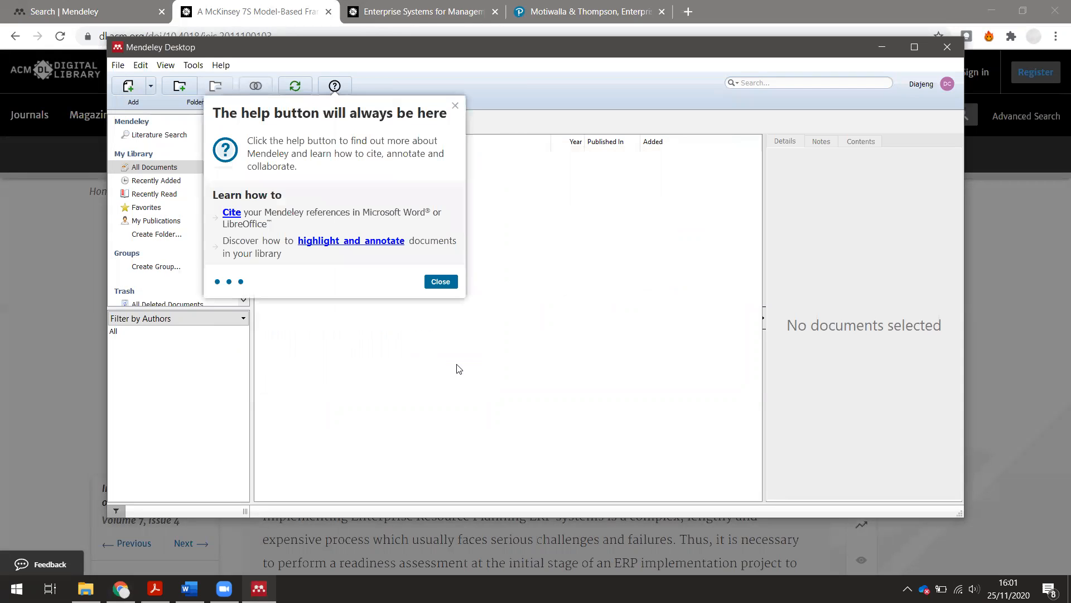
click(440, 281)
click(121, 91)
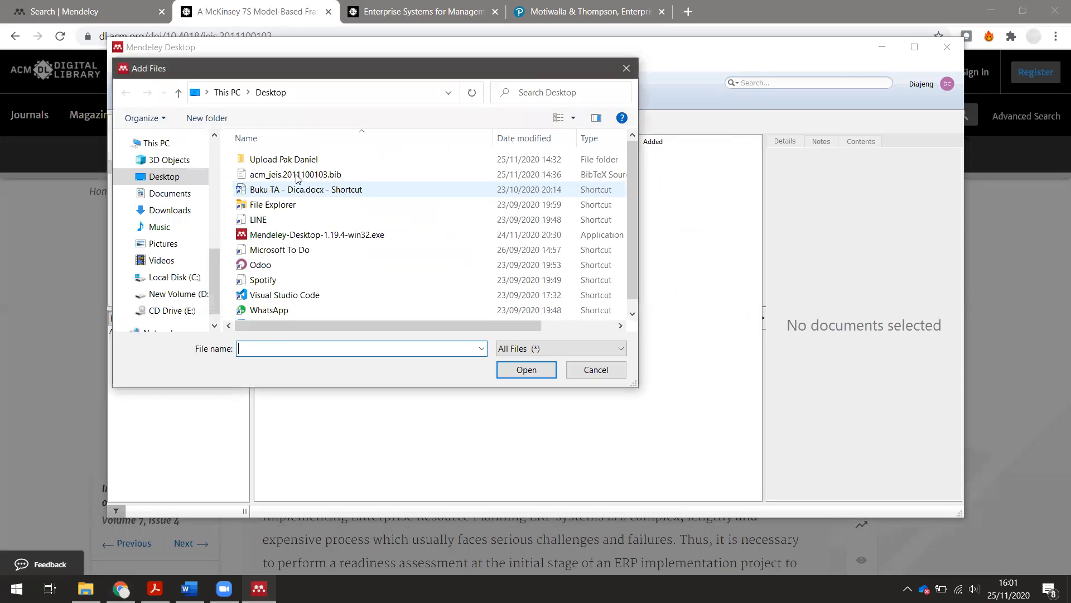
double_click(301, 180)
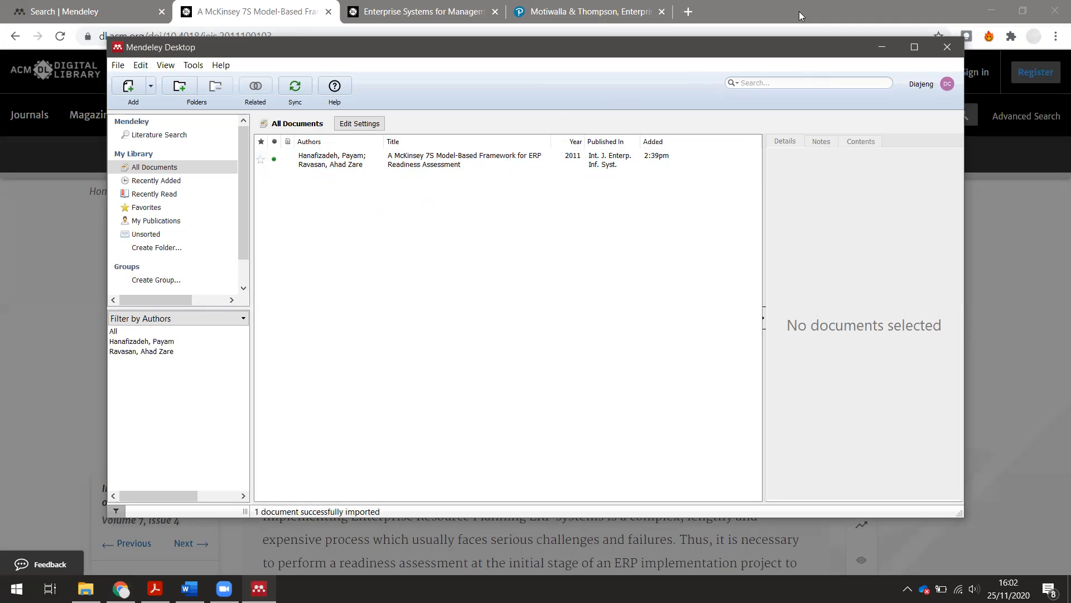
- Open Enterprise Systems for Management-2011.pdf maximized in Acrobat Reader, then go back to Mendeley
mouse_move(156, 588)
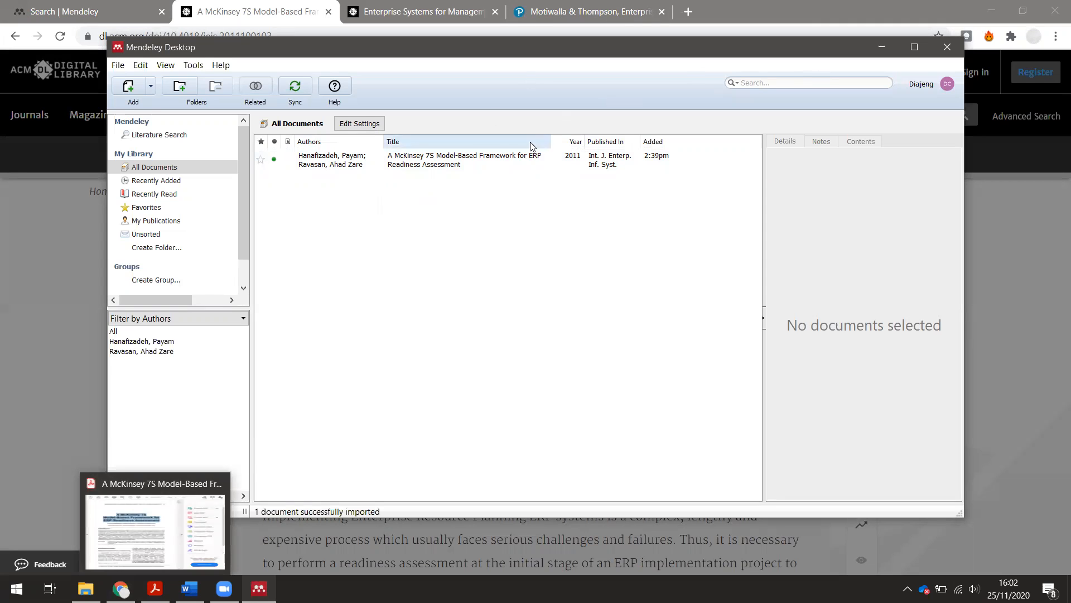
click(85, 588)
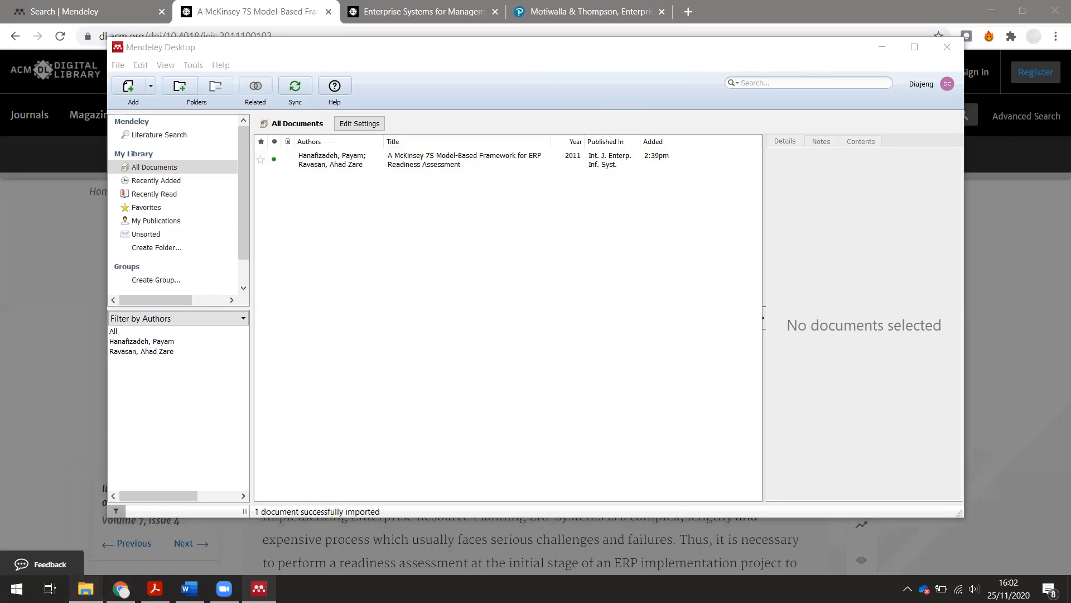
scroll(335, 379, down, 4)
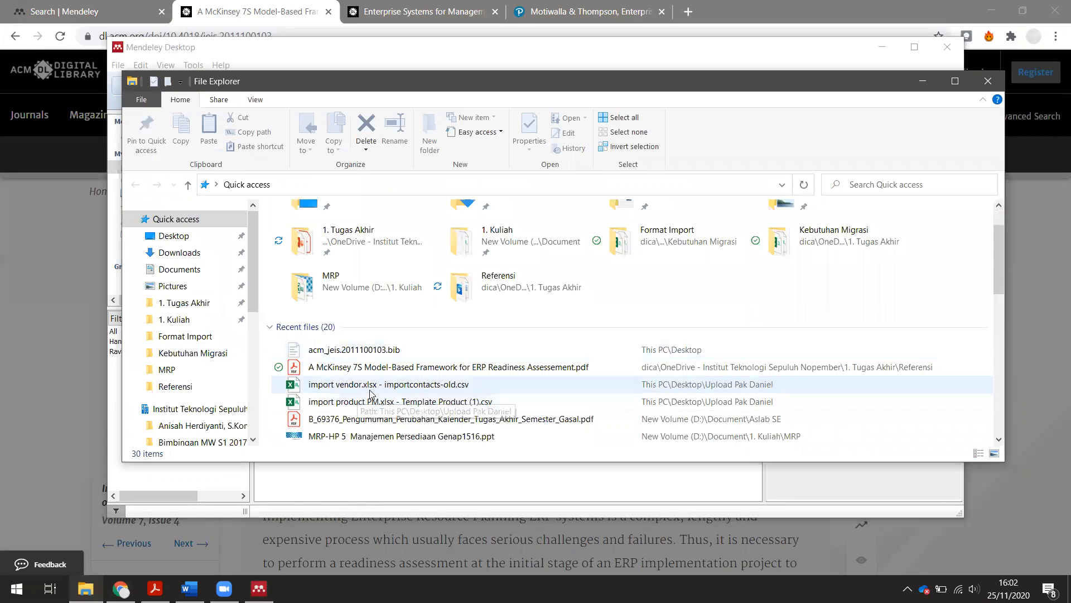
click(373, 350)
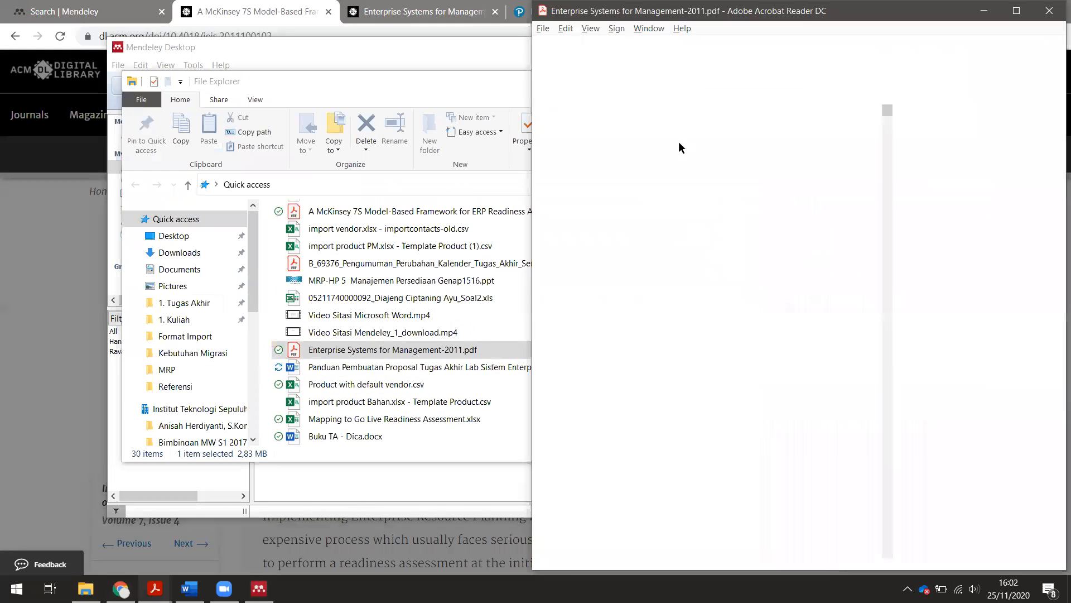
click(448, 85)
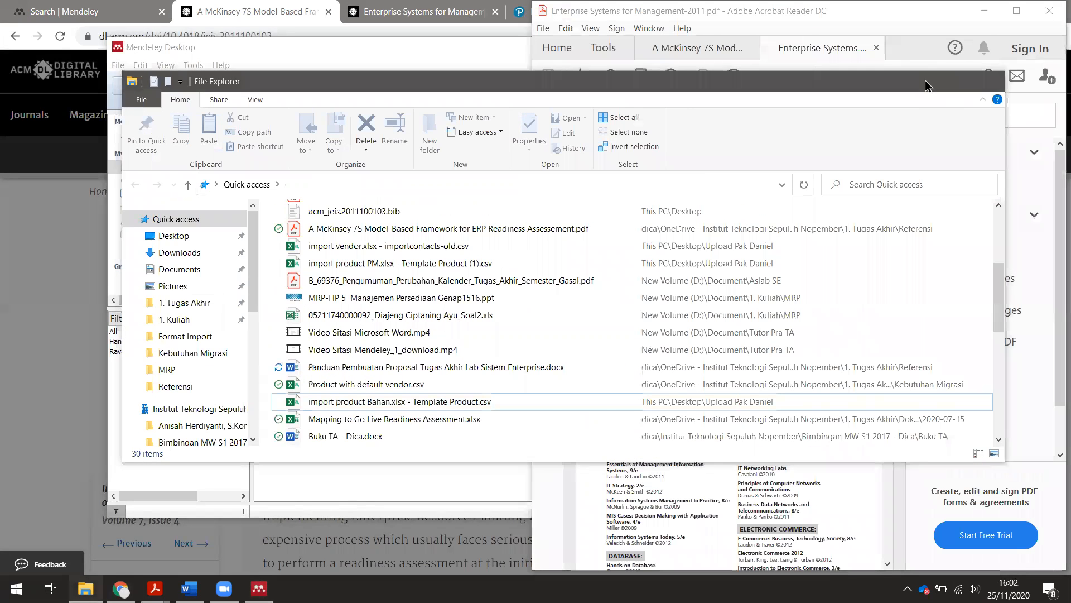
click(923, 81)
click(1016, 11)
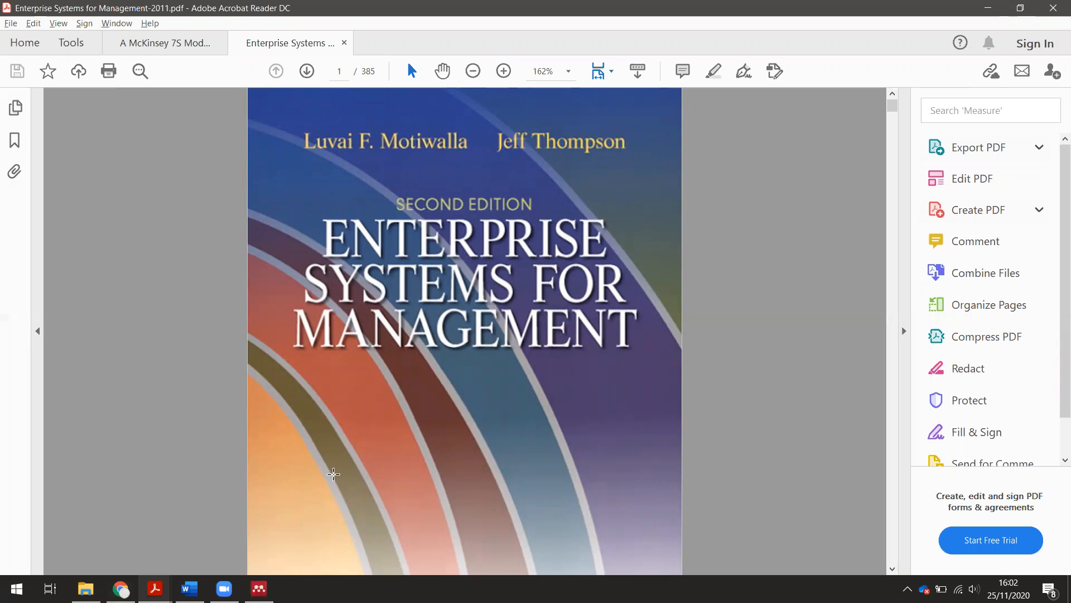
mouse_move(121, 589)
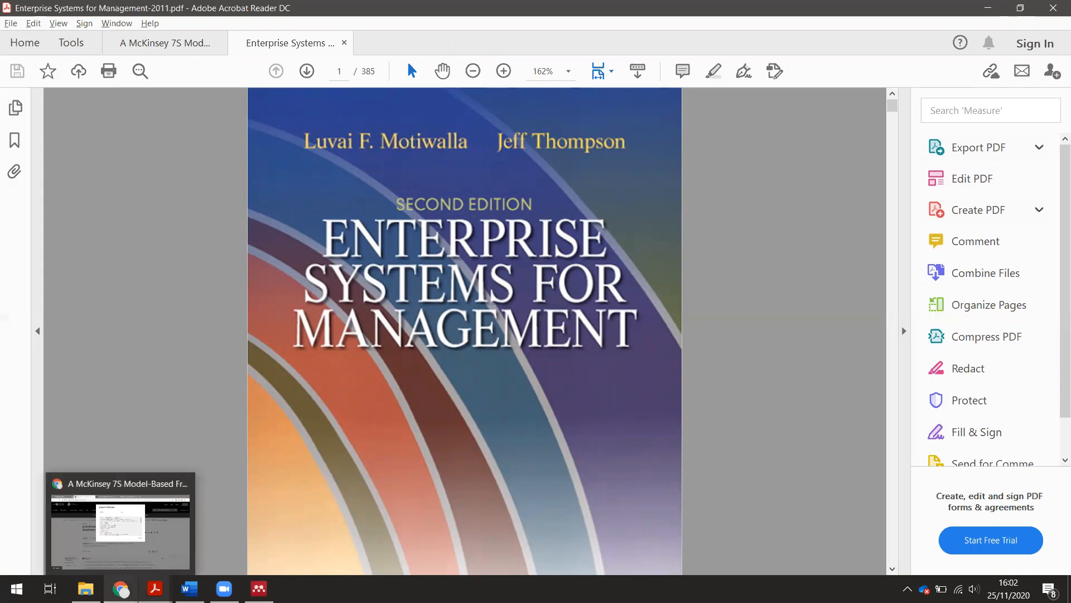
click(258, 589)
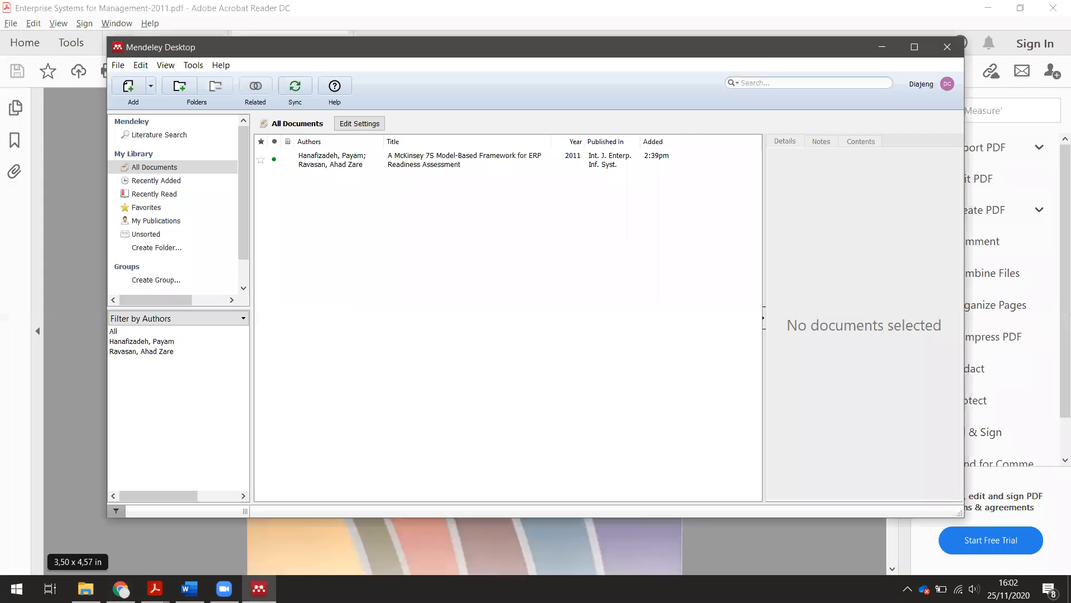
- Create a new manually entered reference of type Book
click(150, 87)
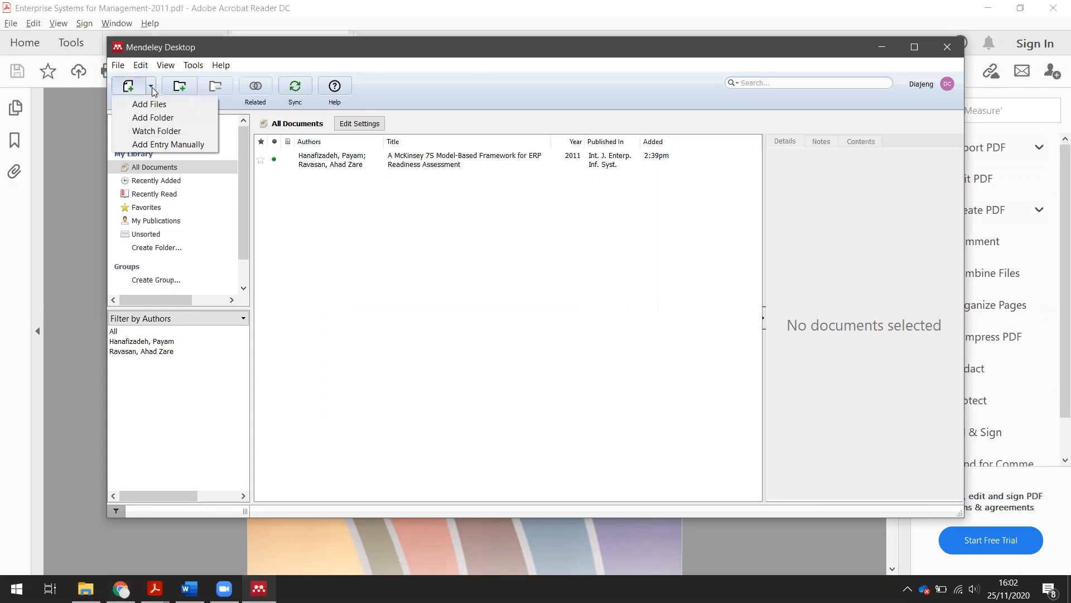
click(186, 144)
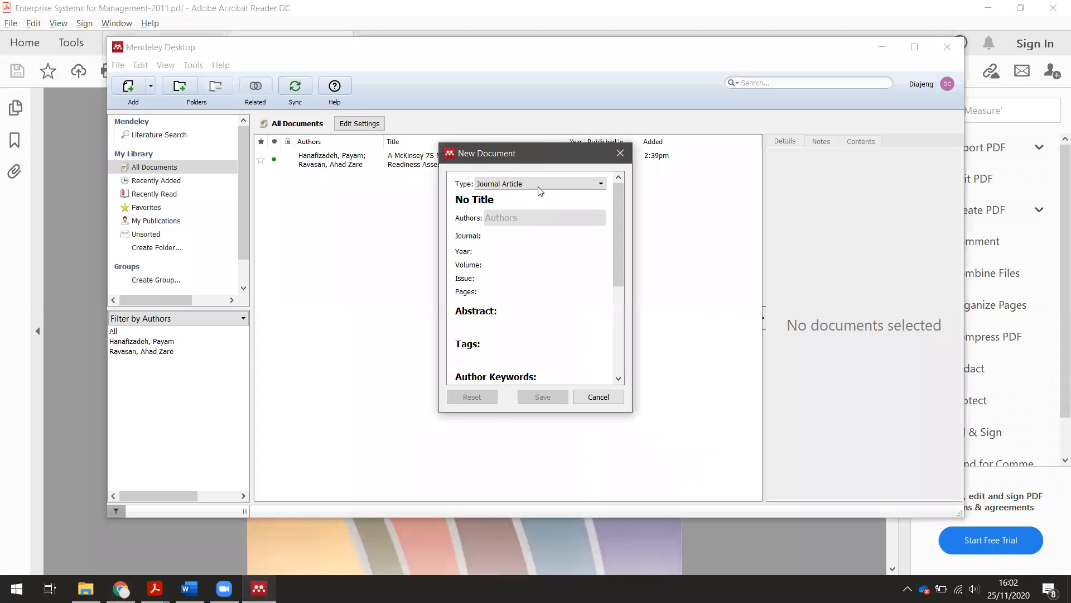
click(538, 186)
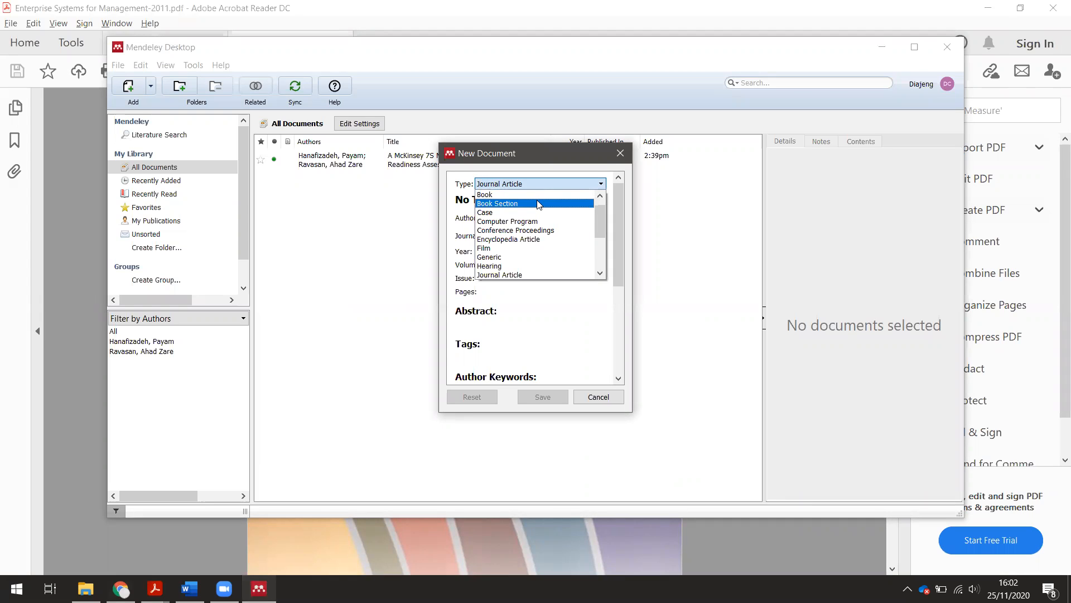
click(537, 194)
click(529, 205)
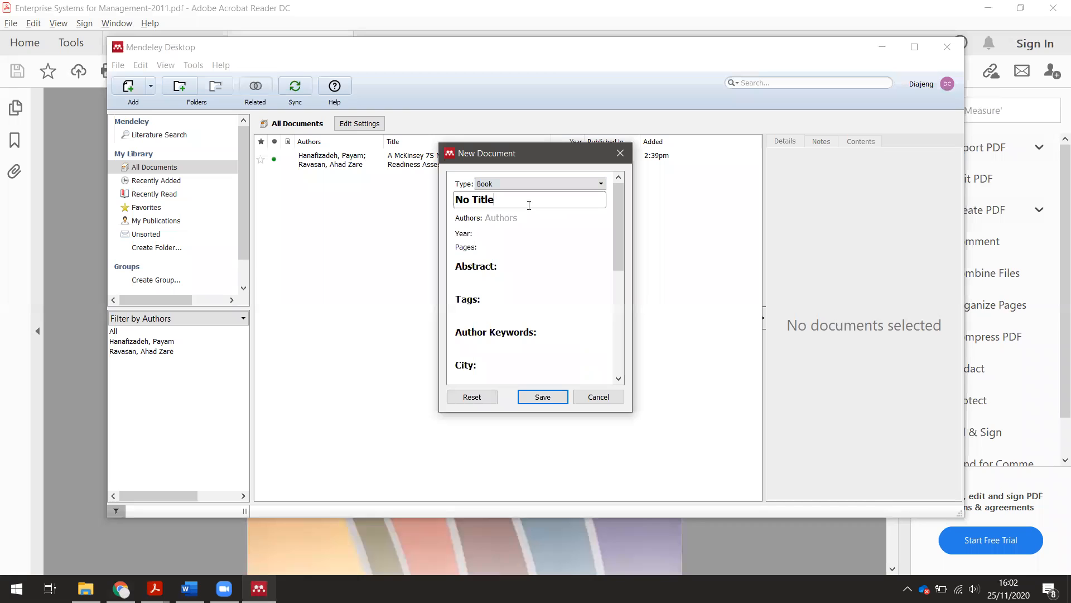
- Title the book 'Enterprise Systems for Management'
click(477, 555)
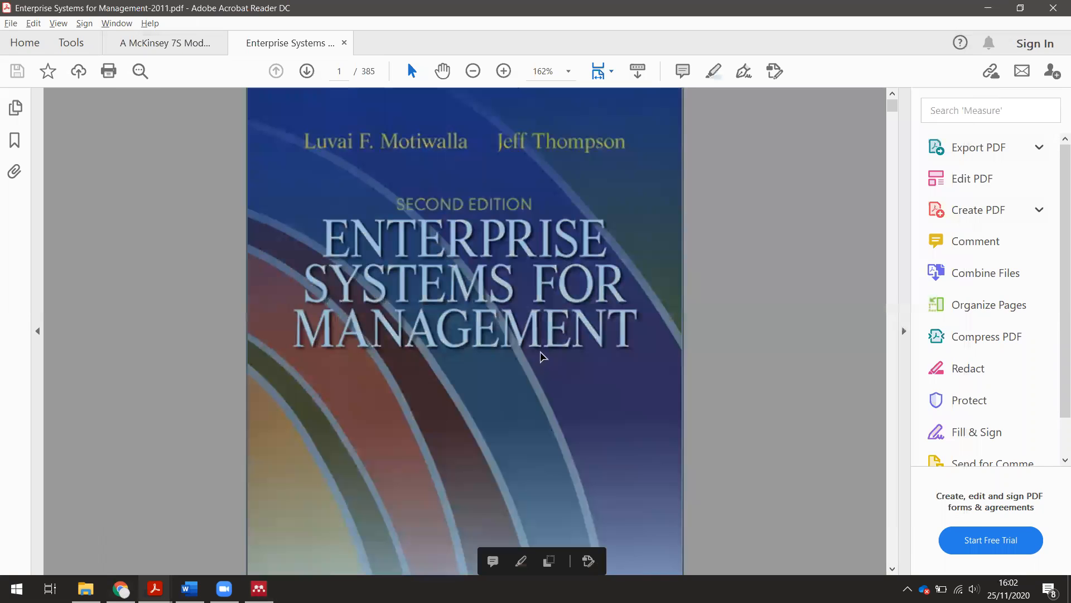
key(alt+Tab)
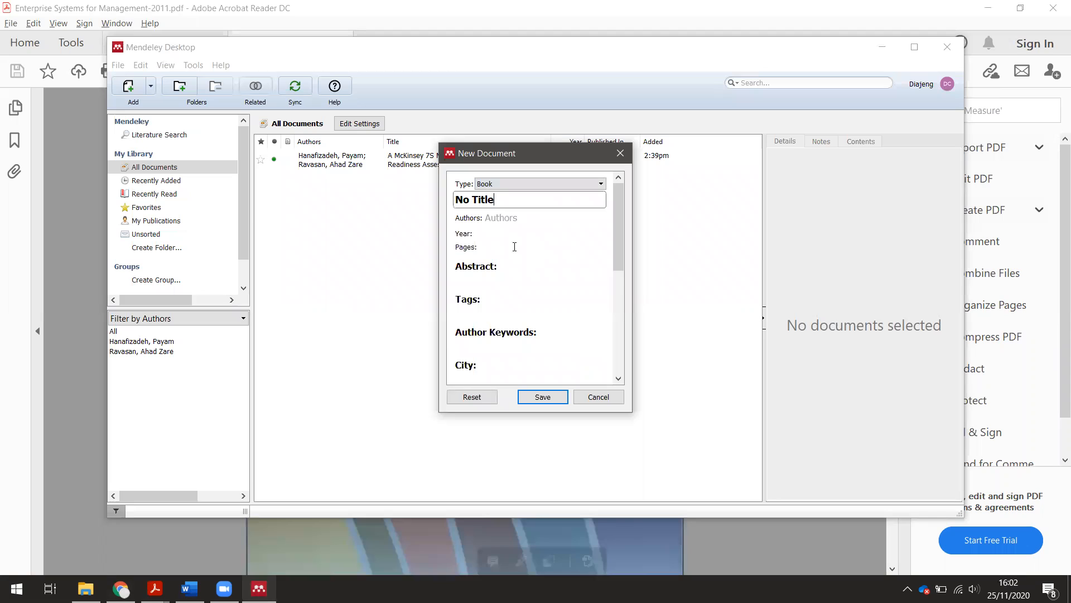
drag(506, 202, 446, 199)
text(E)
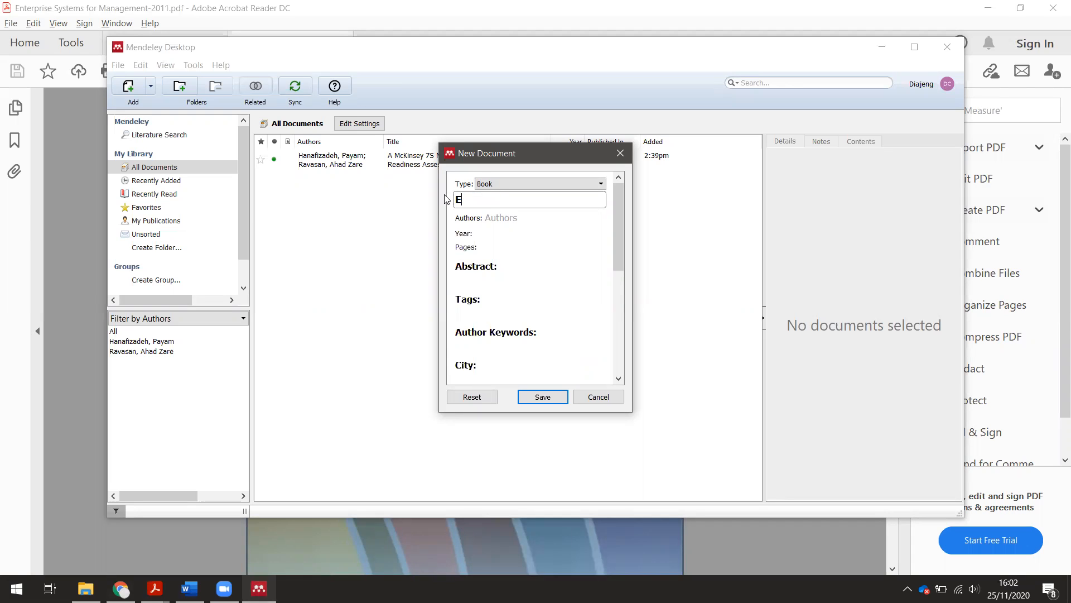
text(nterpise)
key(BackSpace)
key(BackSpace)
key(BackSpace)
key(BackSpace)
text(rise Systems fo)
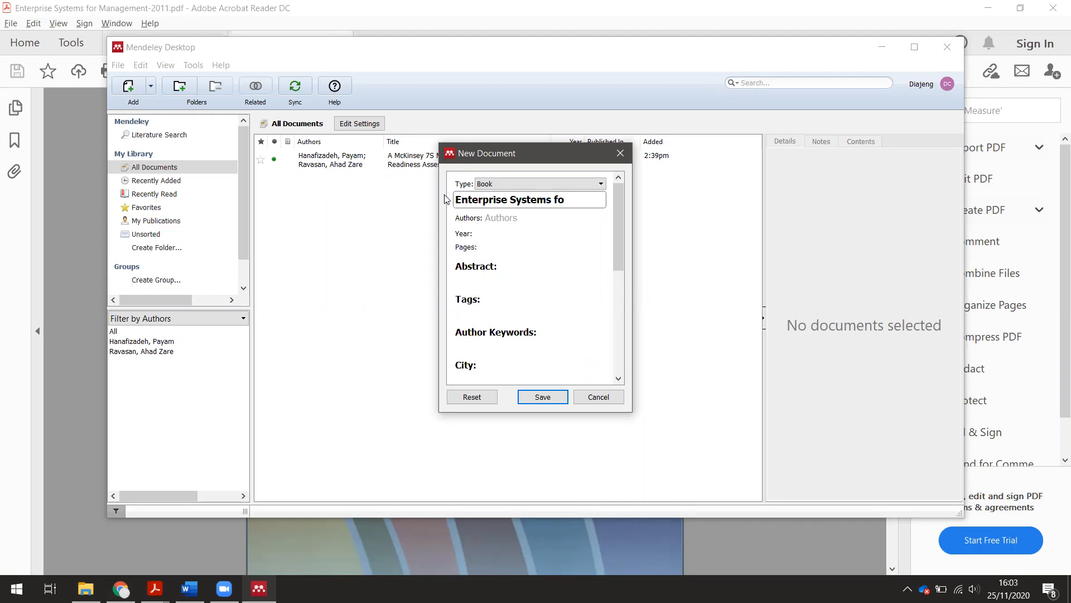
text(r Manageme)
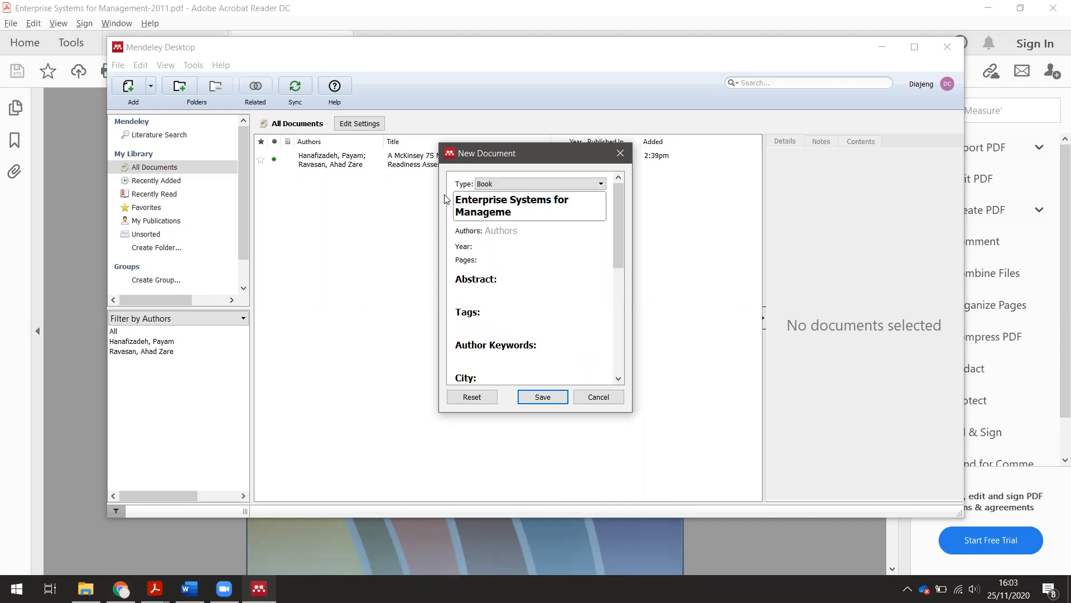
text(nt)
- Add authors Motiwalla, Luvai F. and Thompson, Jeff
click(506, 229)
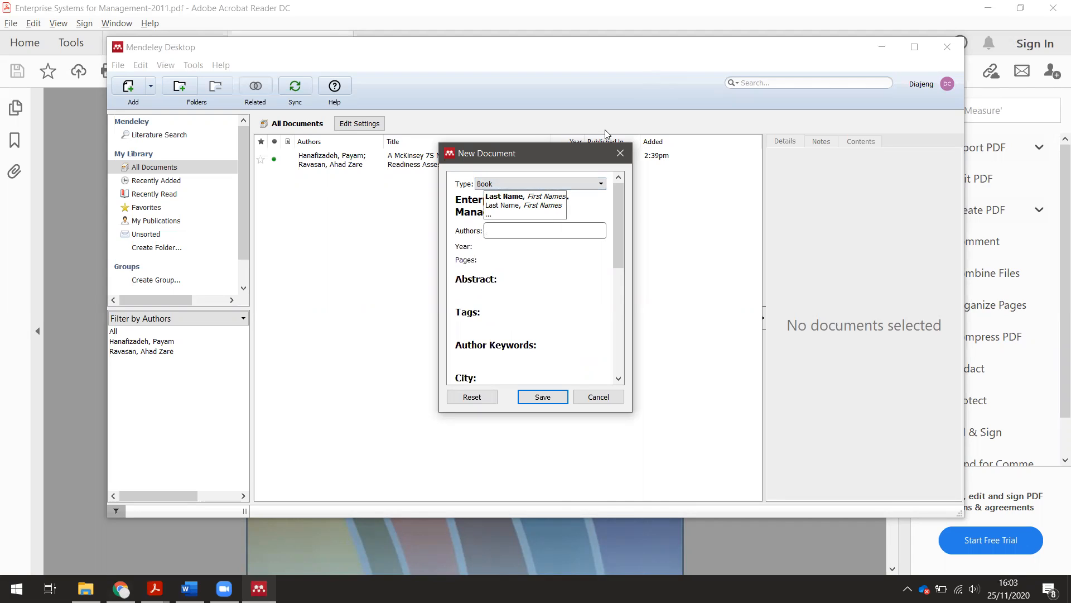
text(Moti)
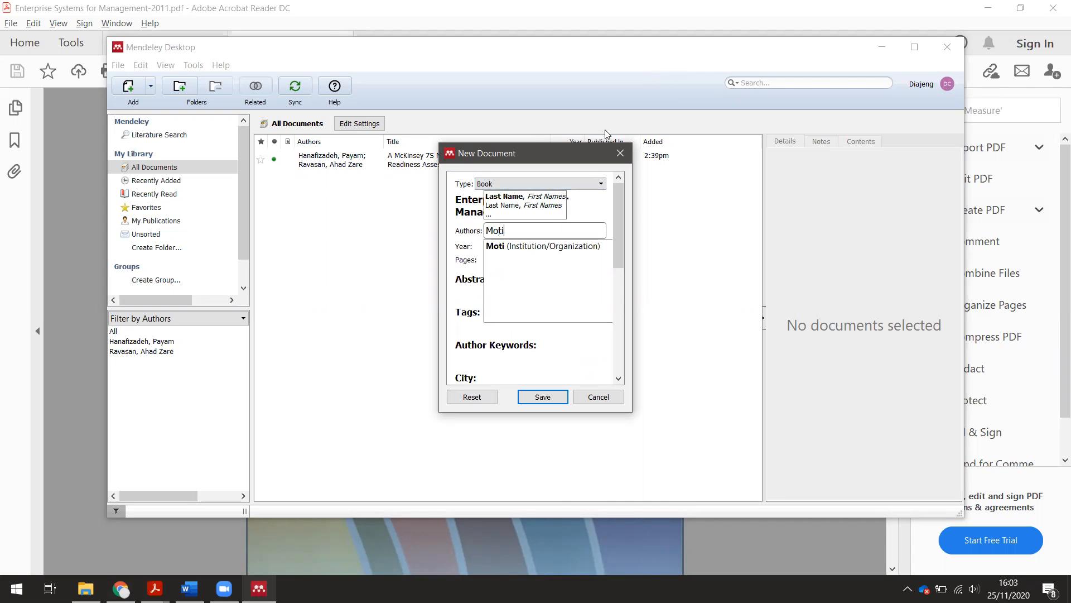
text(wall)
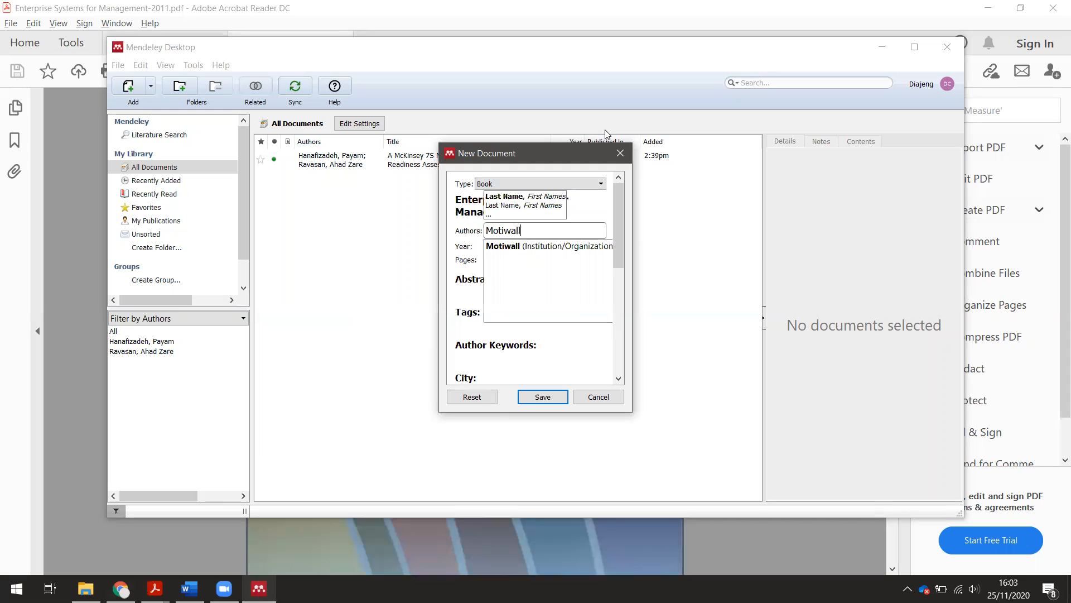
text(a, )
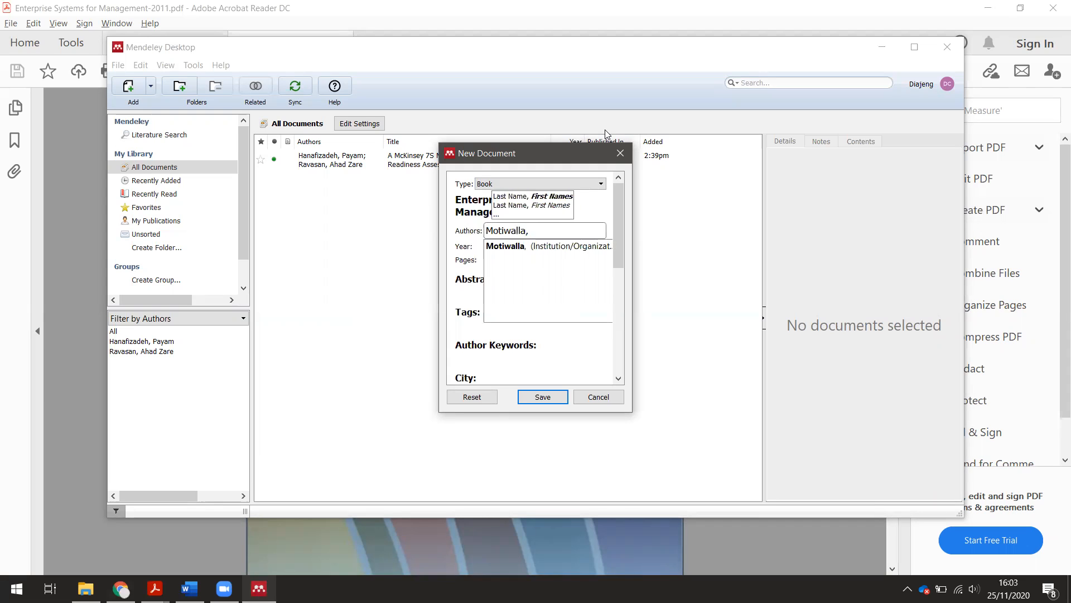
text(Luvai)
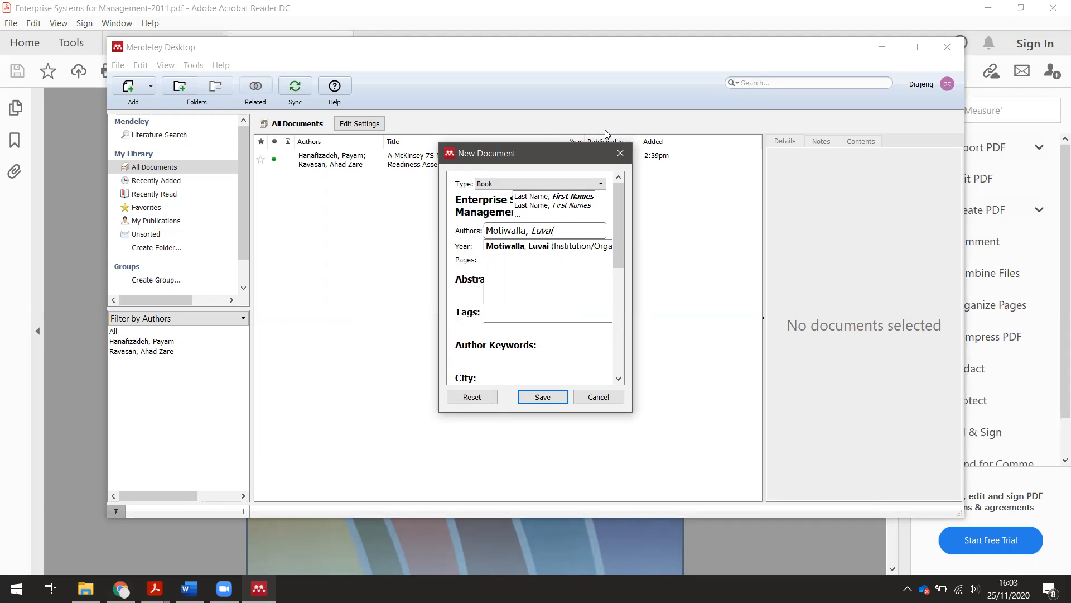
text( F.)
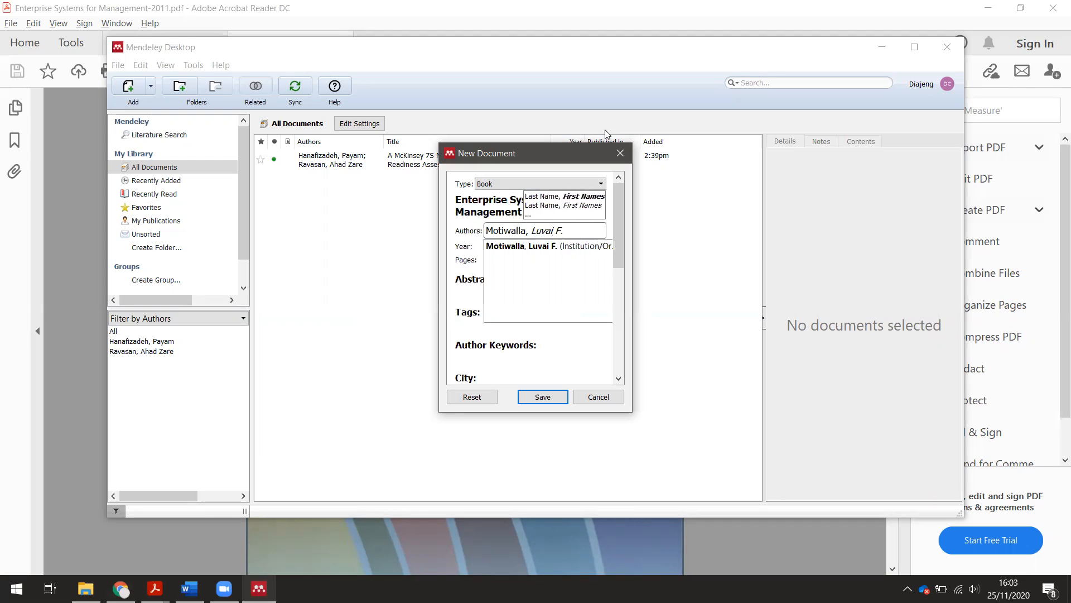
key(Return)
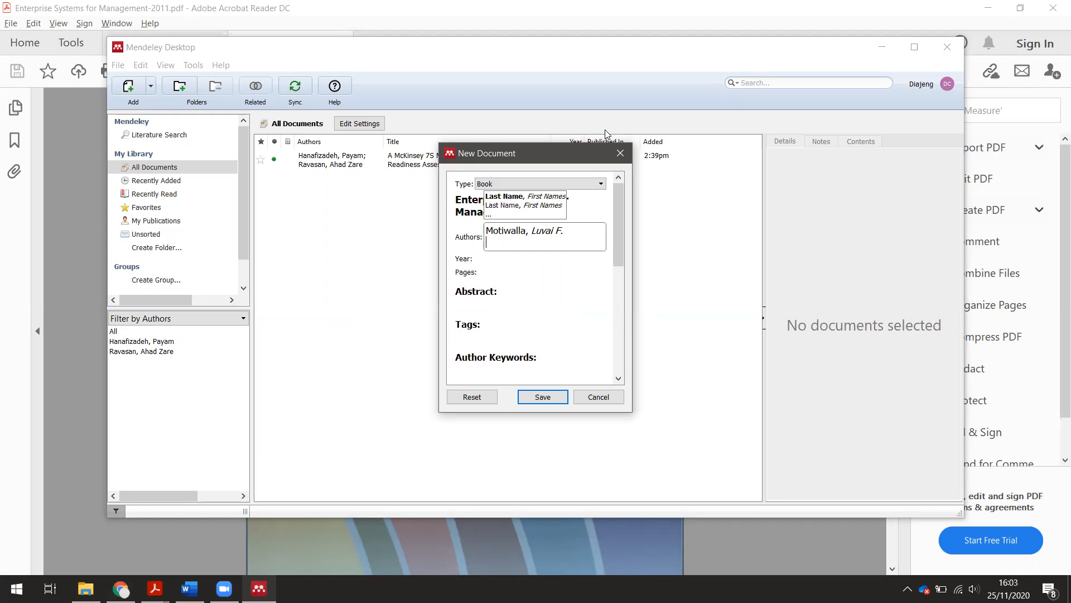
click(545, 233)
click(528, 249)
text(Thop)
key(BackSpace)
key(BackSpace)
text(ompson, Jeff)
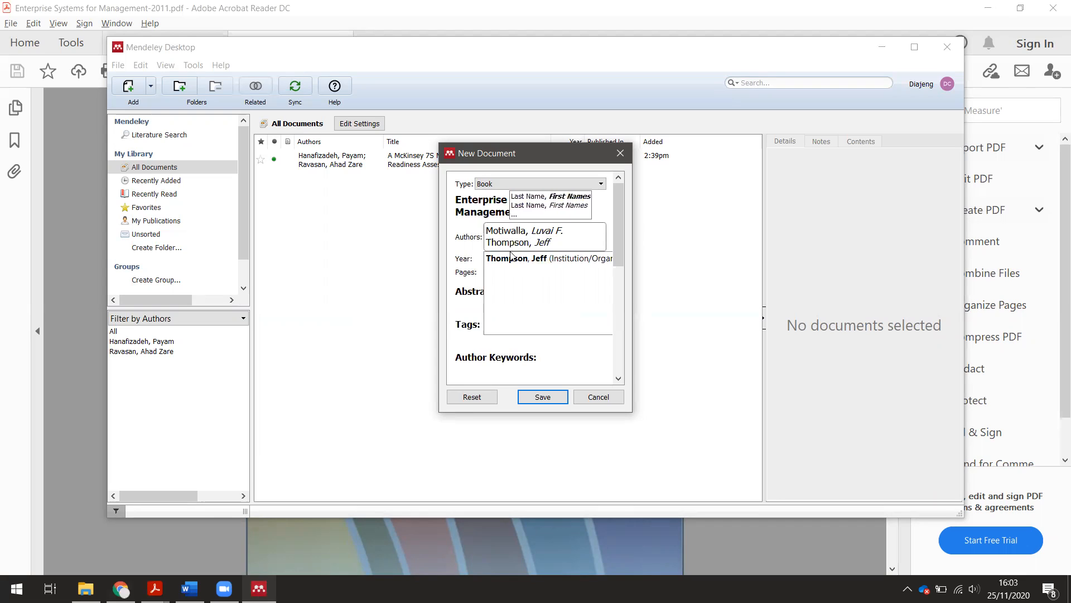
click(473, 254)
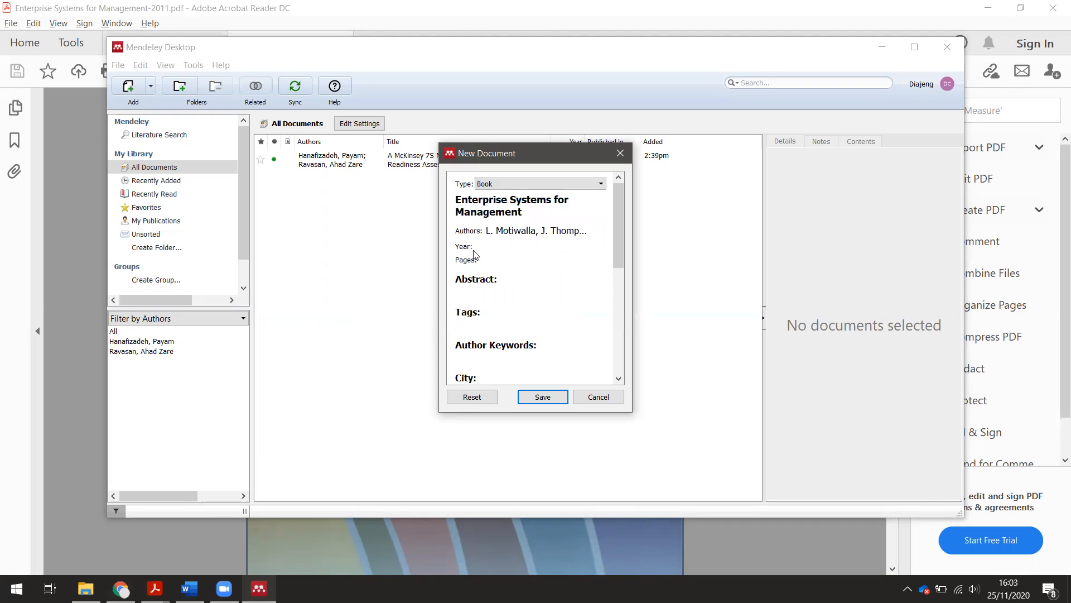
- Enter year 2012 and 200 pages for the book reference
click(549, 250)
text(2012)
click(546, 259)
scroll(601, 284, down, 3)
scroll(594, 284, up, 3)
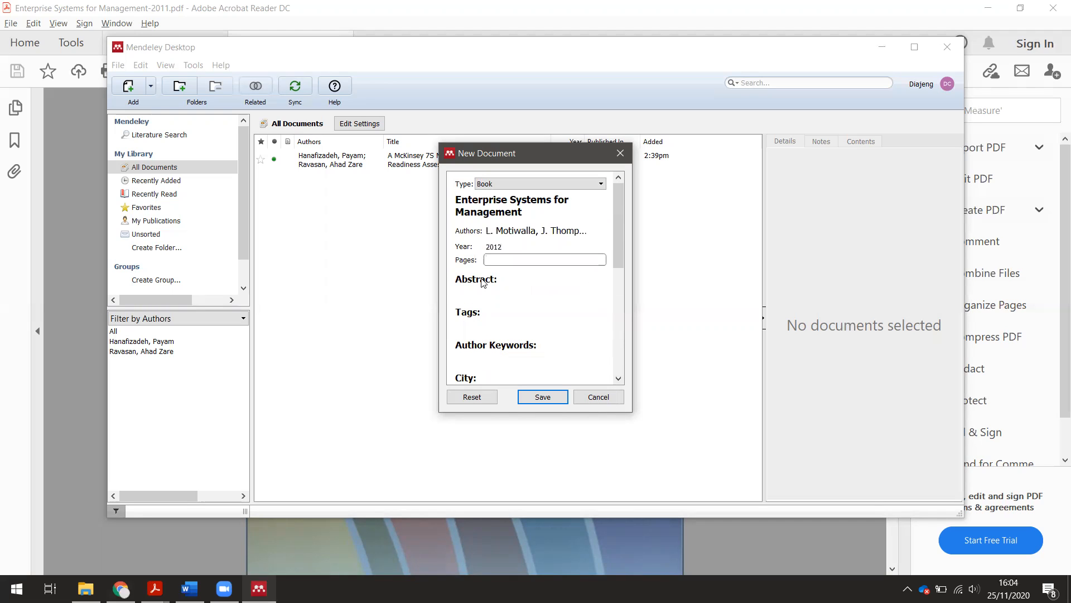
text(200)
click(498, 290)
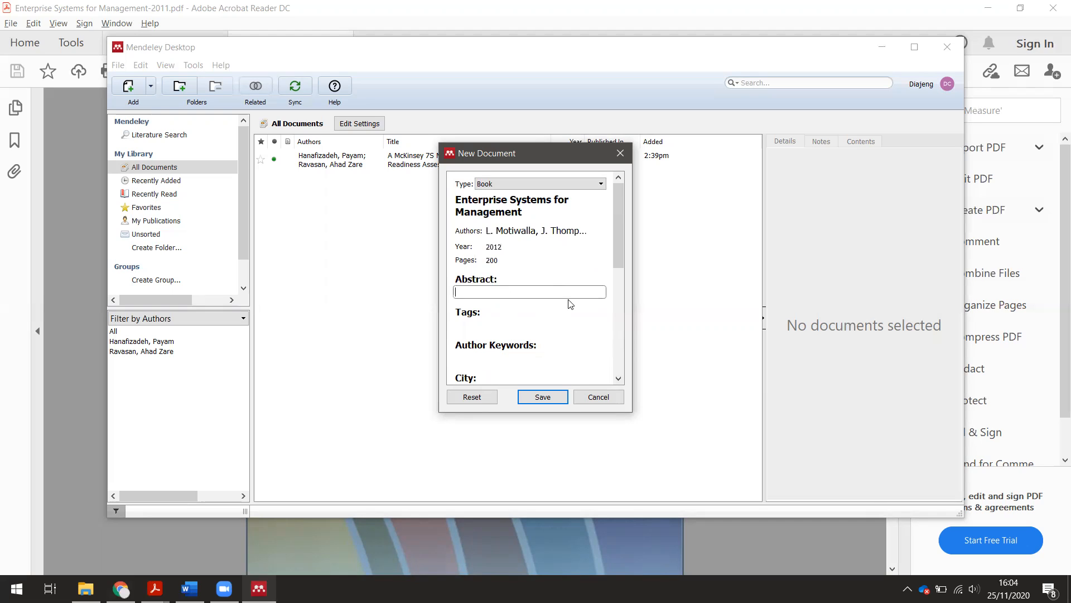
scroll(572, 323, down, 2)
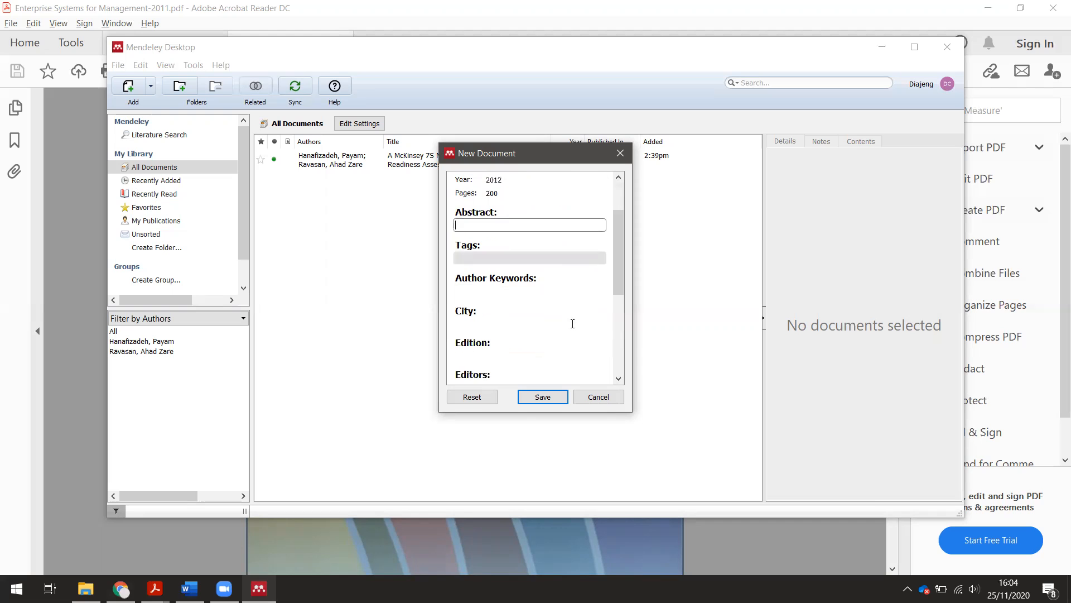
click(469, 534)
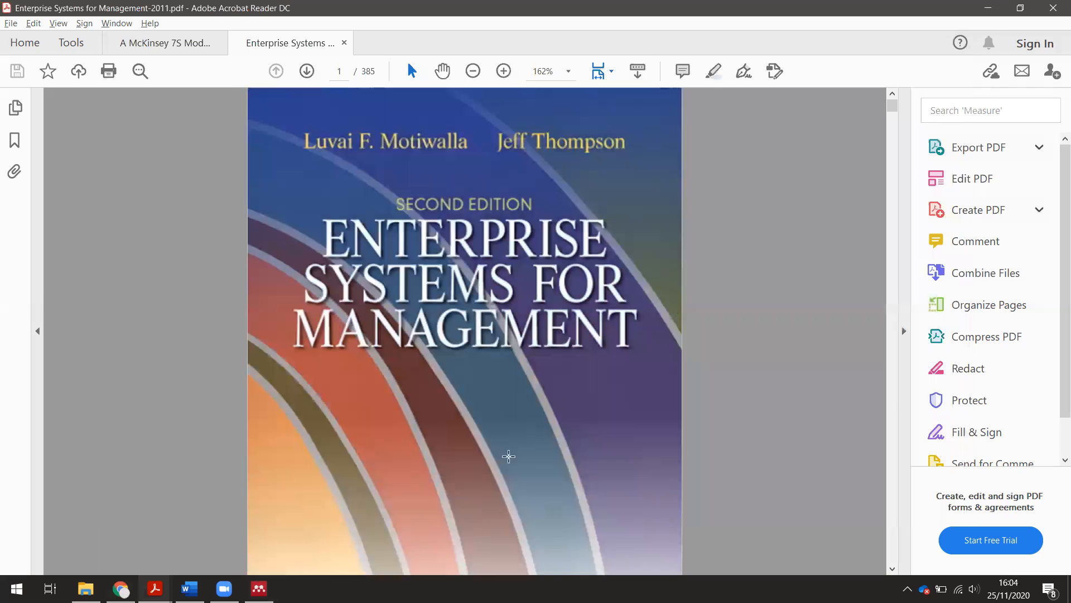
- Zoom the PDF to 100% and scroll to the book's page 4 copyright and cataloging details
scroll(710, 323, down, 10)
drag(892, 106, 892, 130)
scroll(675, 241, up, 12)
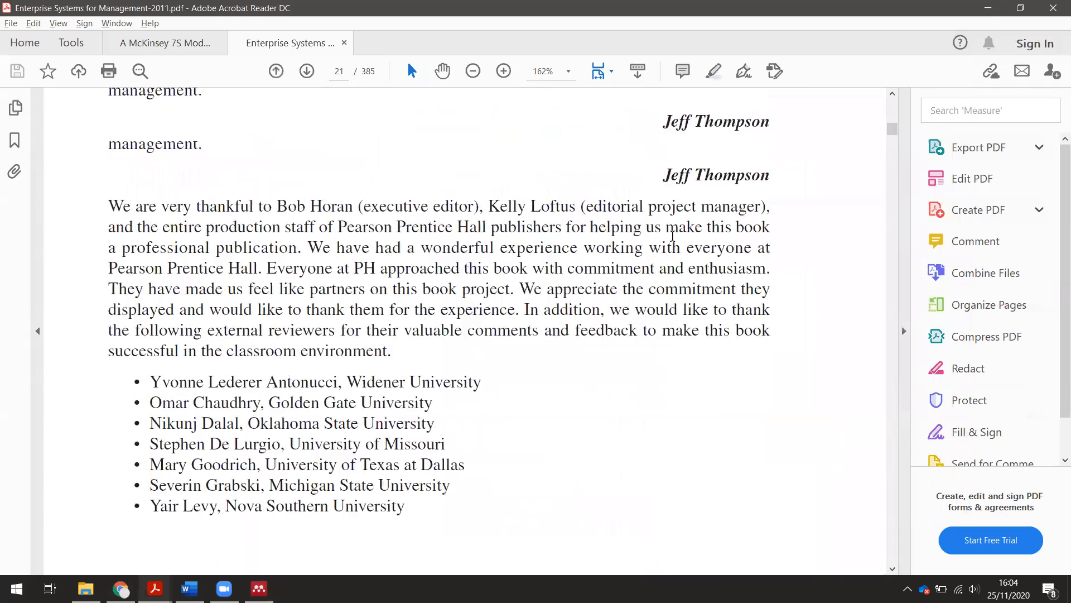
click(473, 71)
click(473, 71)
scroll(614, 235, up, 20)
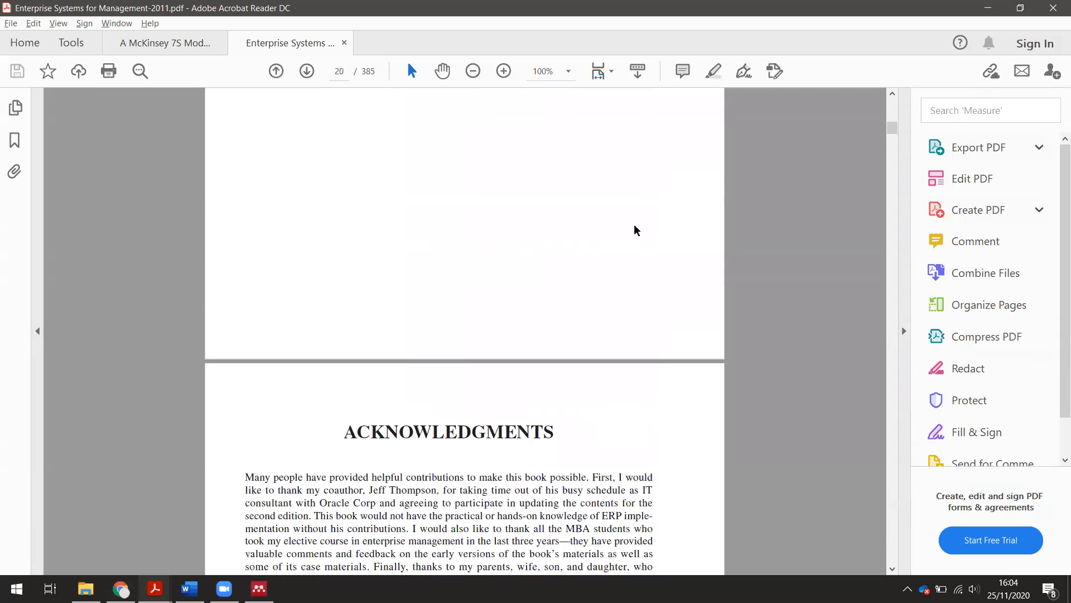
scroll(644, 224, up, 10)
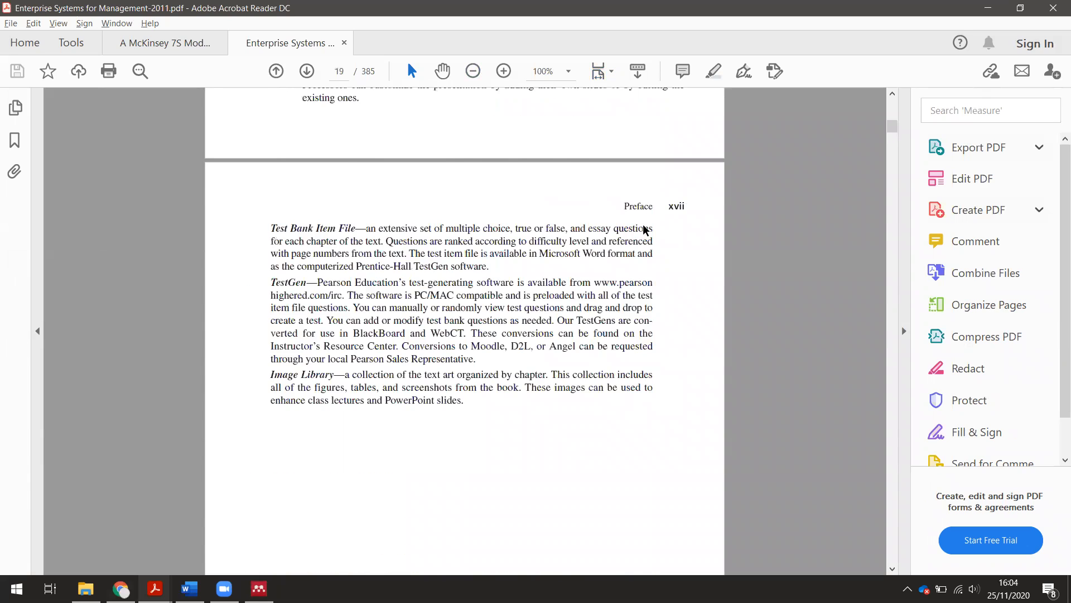
drag(894, 125, 893, 102)
scroll(734, 249, down, 3)
scroll(735, 253, down, 15)
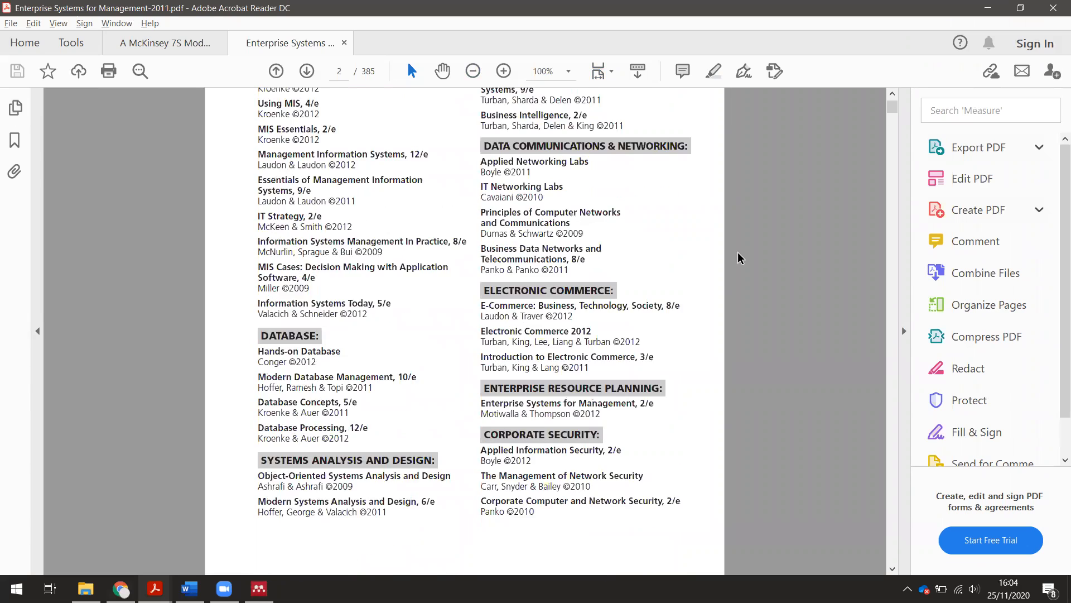
scroll(737, 262, down, 10)
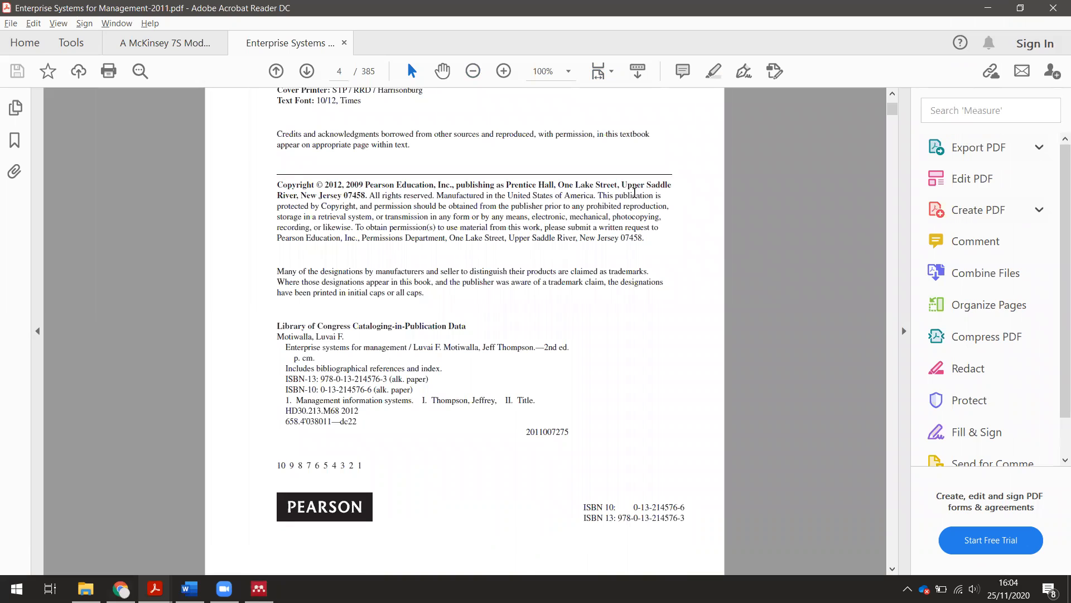
key(alt+Tab)
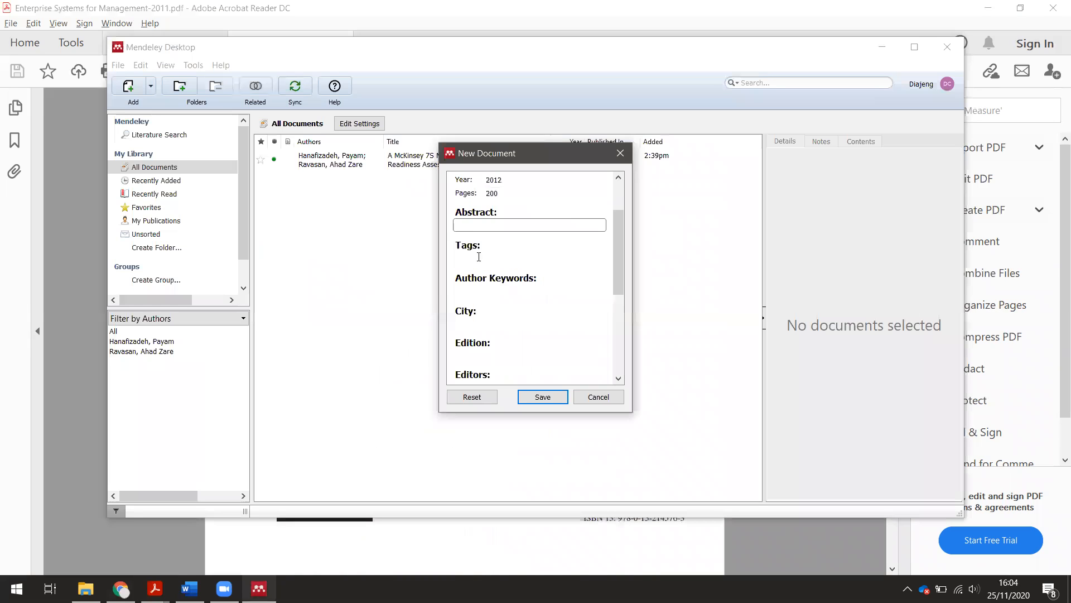
- Fill in city Upper Saddle River, edition Second Edition, publisher Pearson, and save the book
click(473, 319)
text(Upper Saddle Rive)
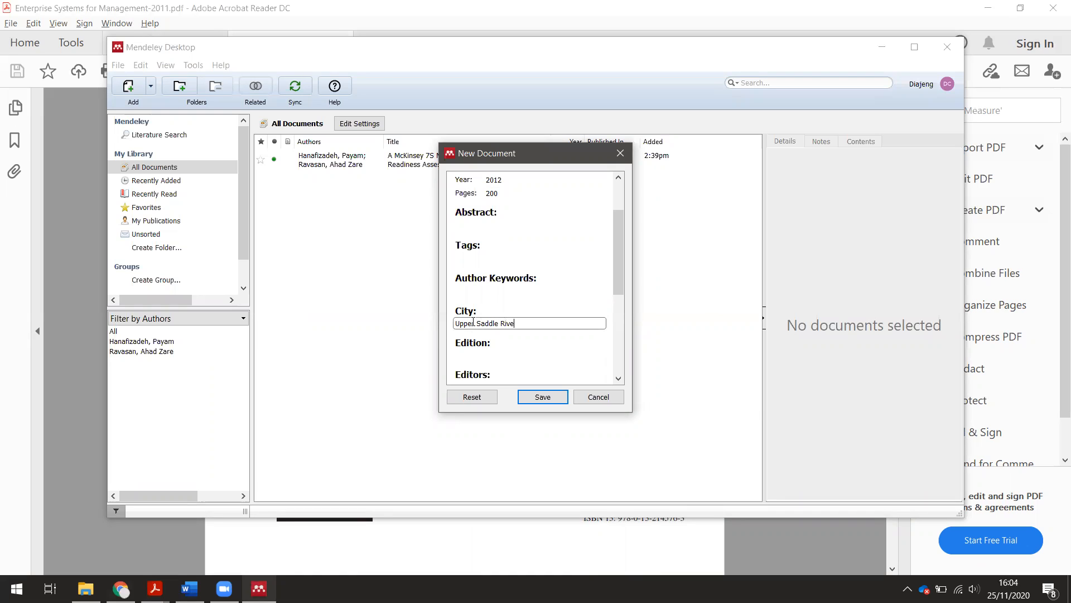
text(r)
key(Tab)
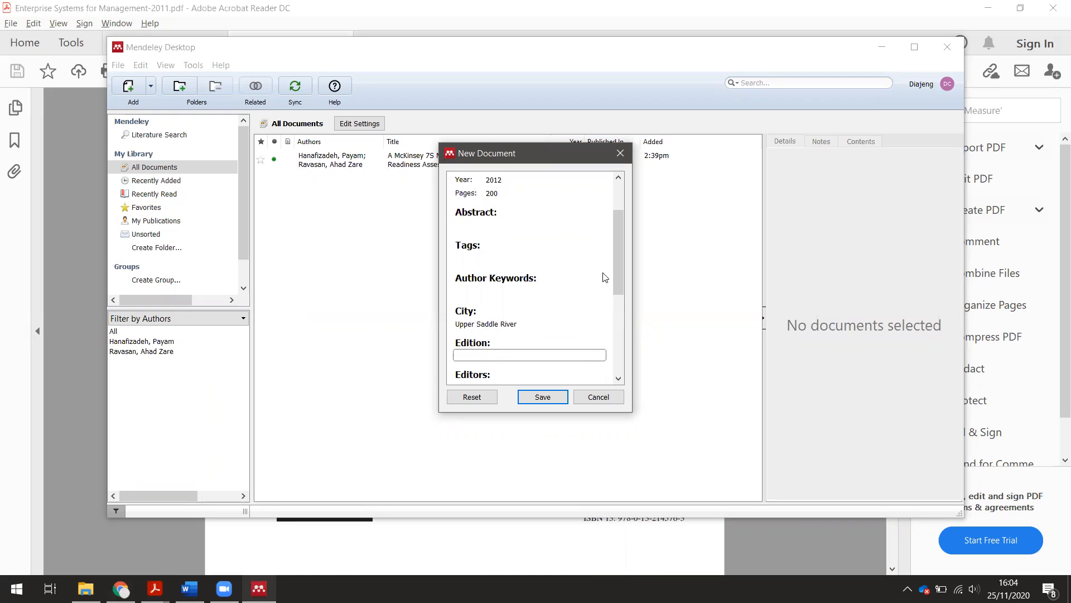
drag(614, 268, 619, 318)
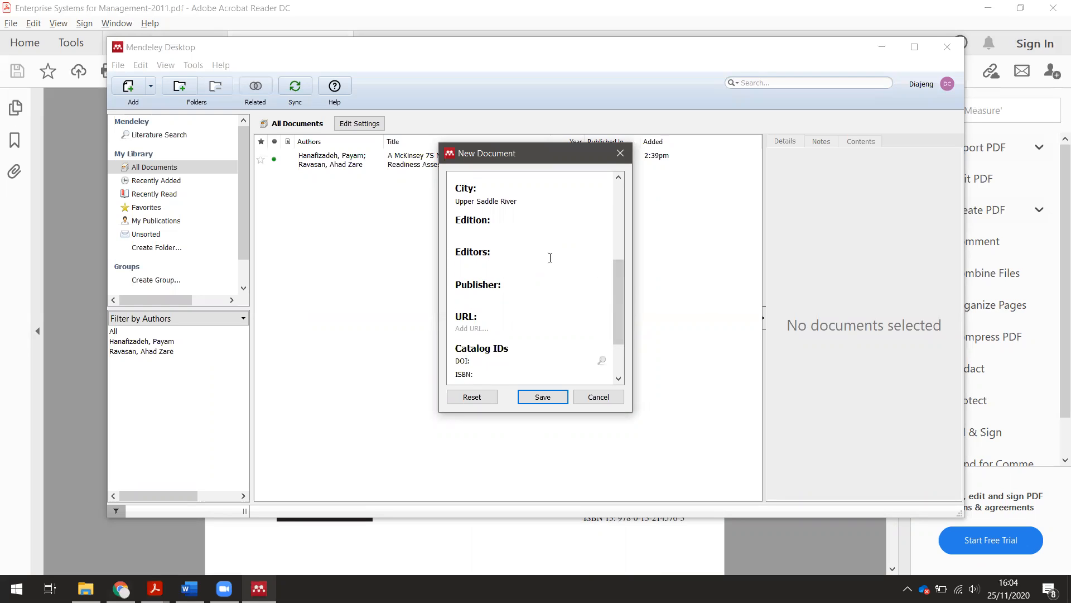
click(550, 232)
text(Second Edition)
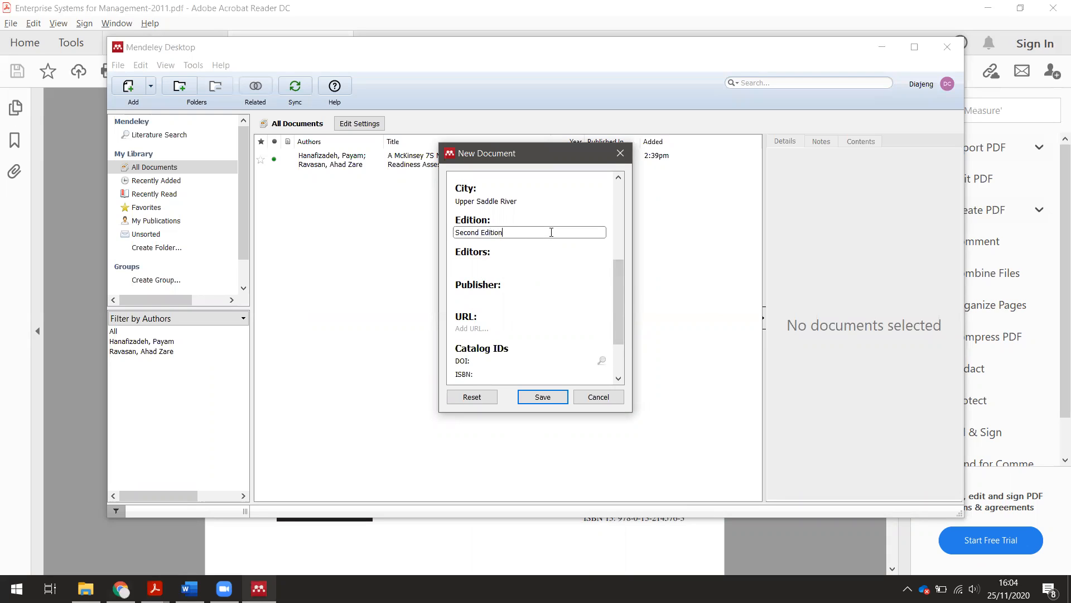
click(515, 295)
text(Pearson)
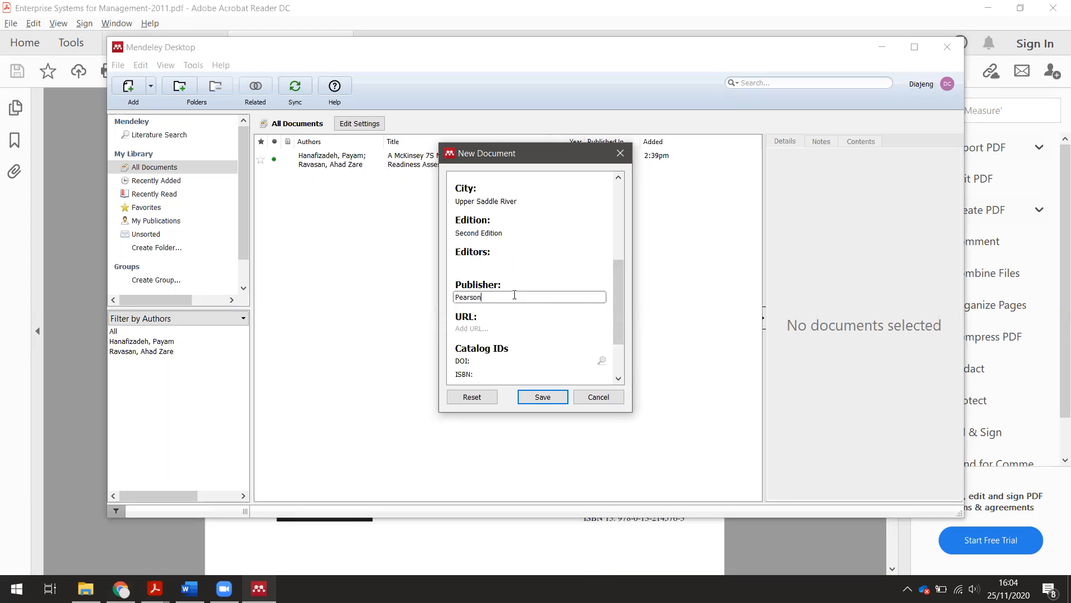
scroll(522, 309, down, 1)
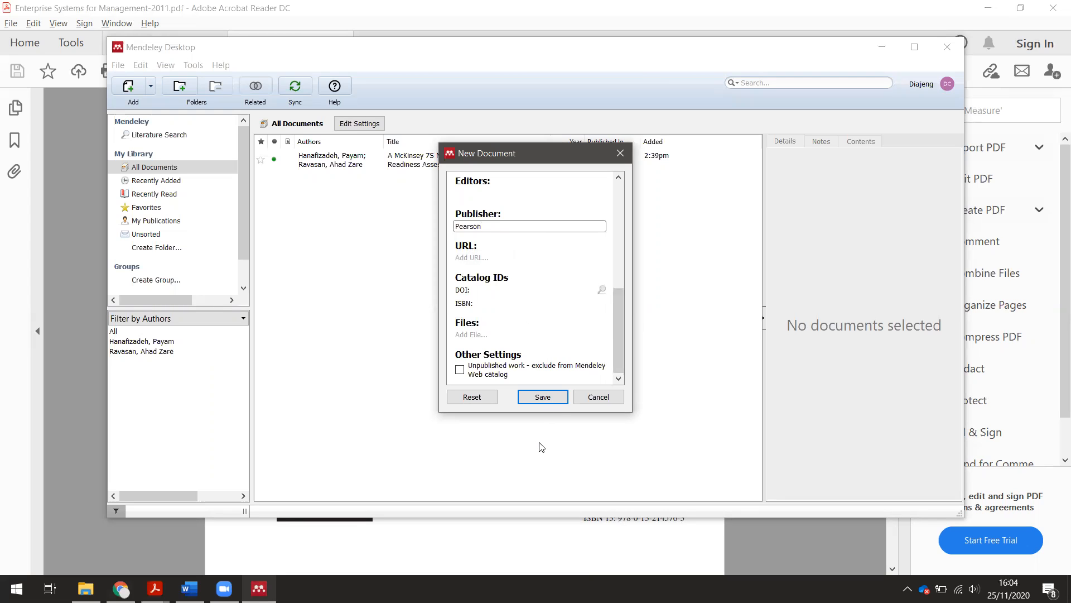
drag(623, 351, 630, 328)
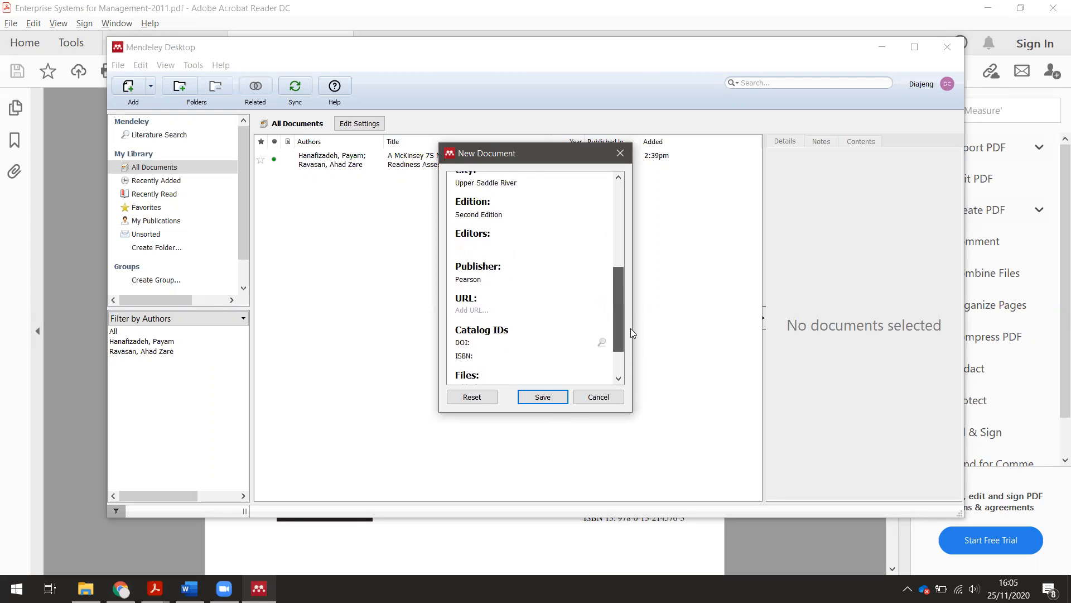
drag(651, 372, 648, 385)
click(550, 397)
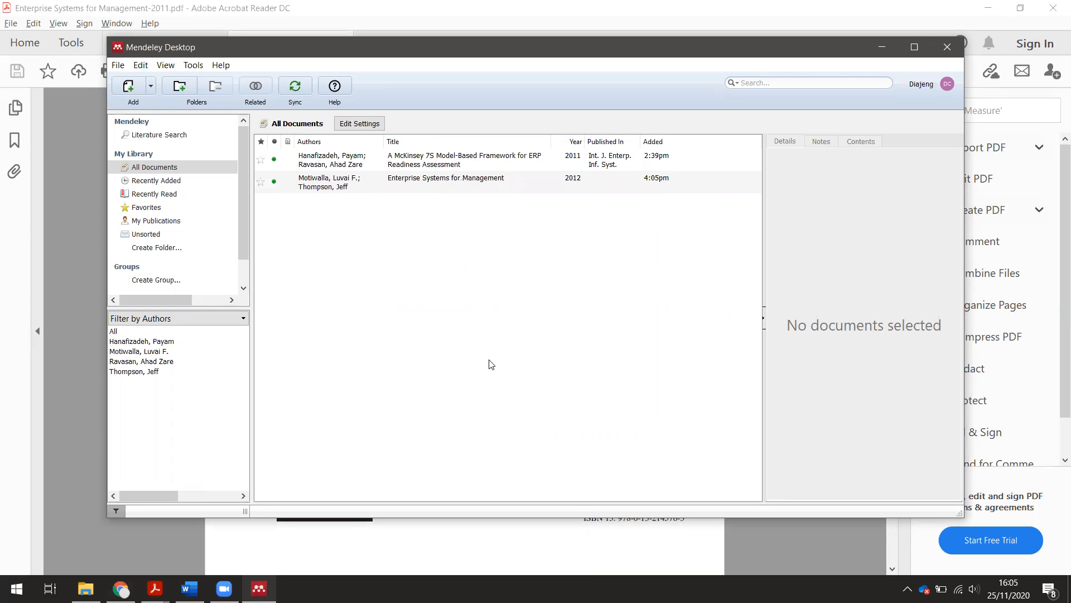
- Minimize Mendeley Desktop and bring the Word proposal document back to the front
click(881, 47)
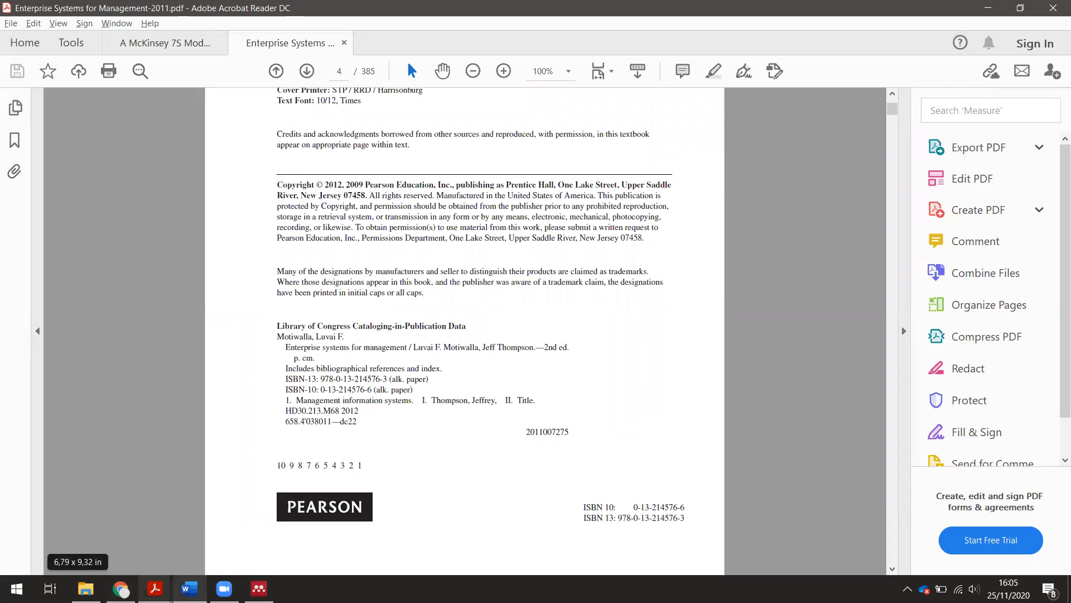
mouse_move(190, 588)
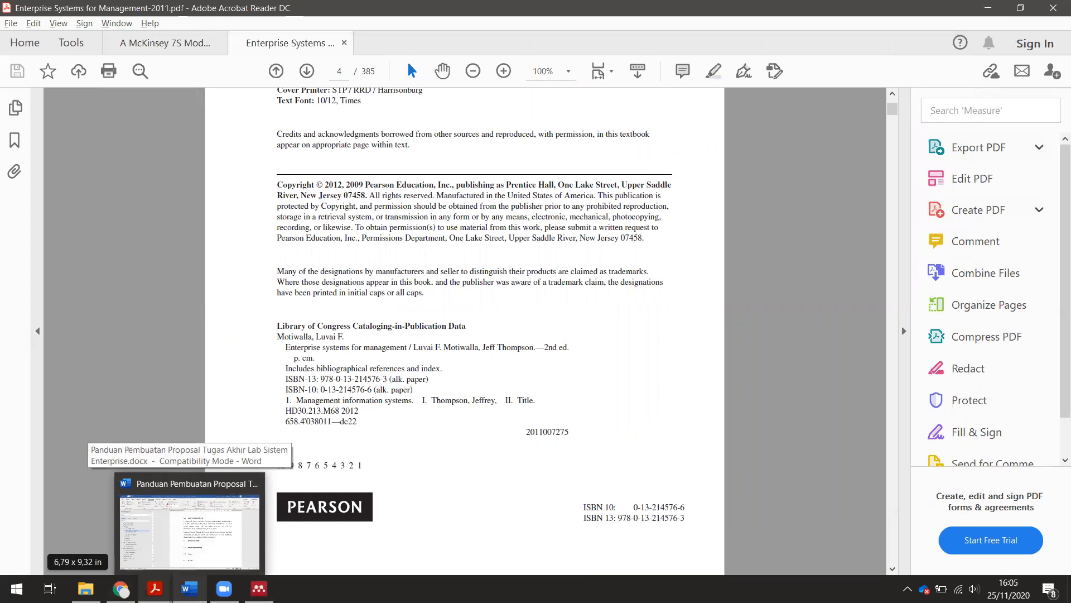
click(190, 524)
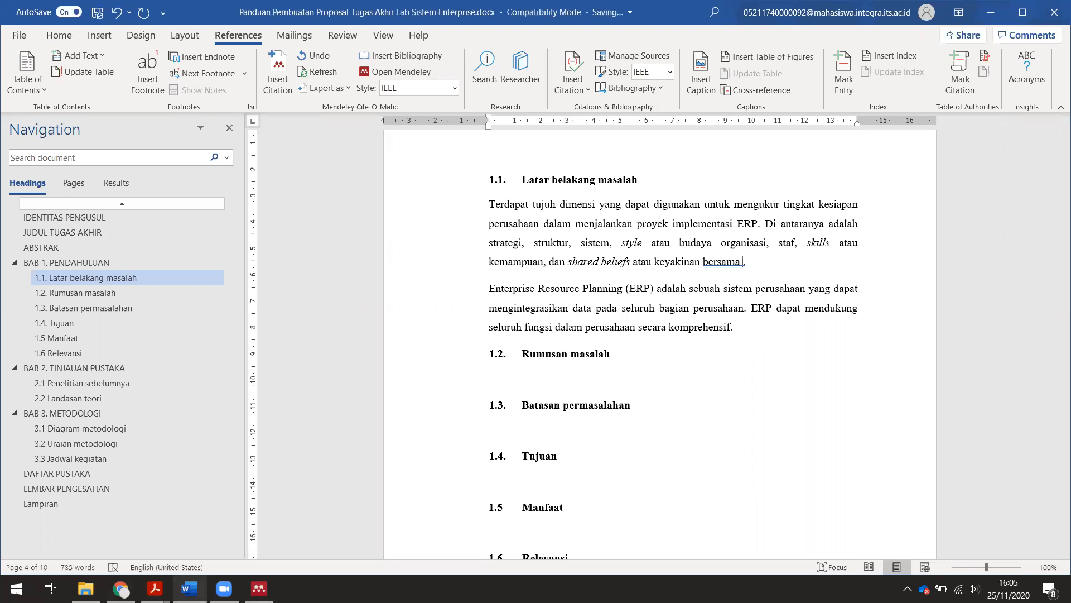
- Type the citation marker [1] after 'bersama', just before the paragraph's final period
text([])
text(1)
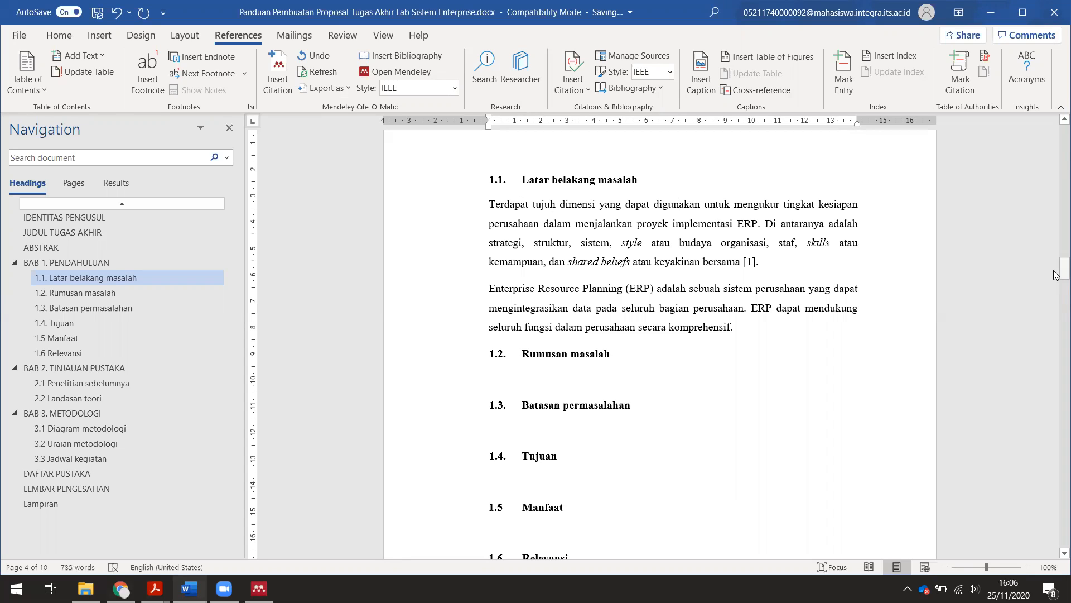
drag(492, 202, 736, 261)
click(736, 261)
- Put the cursor under the DAFTAR PUSTAKA heading, then select the McKinsey 7S paper in Mendeley
drag(1056, 274, 1056, 425)
click(547, 393)
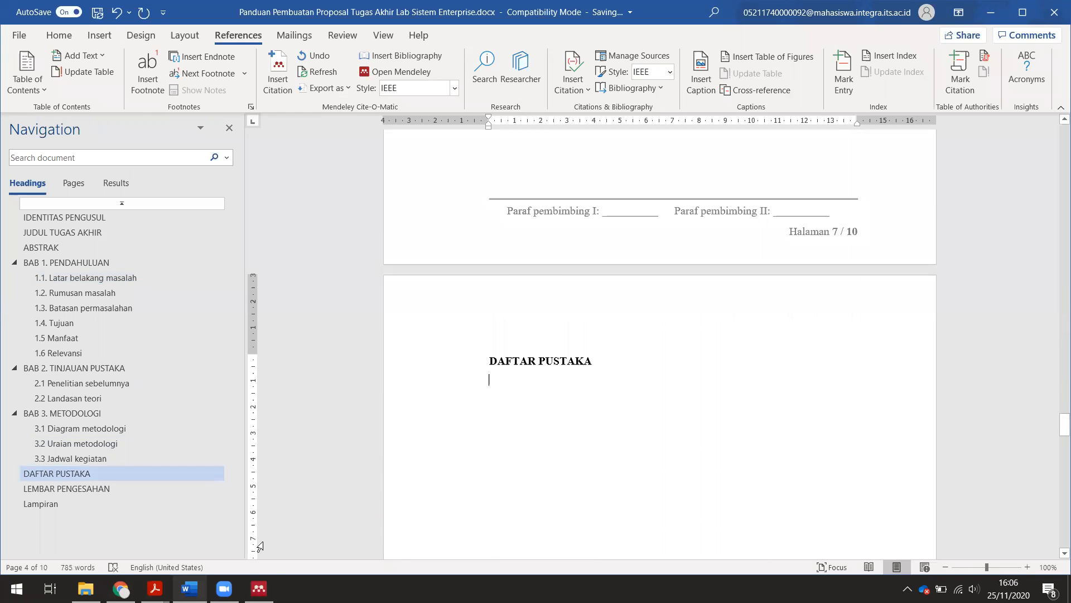
click(258, 588)
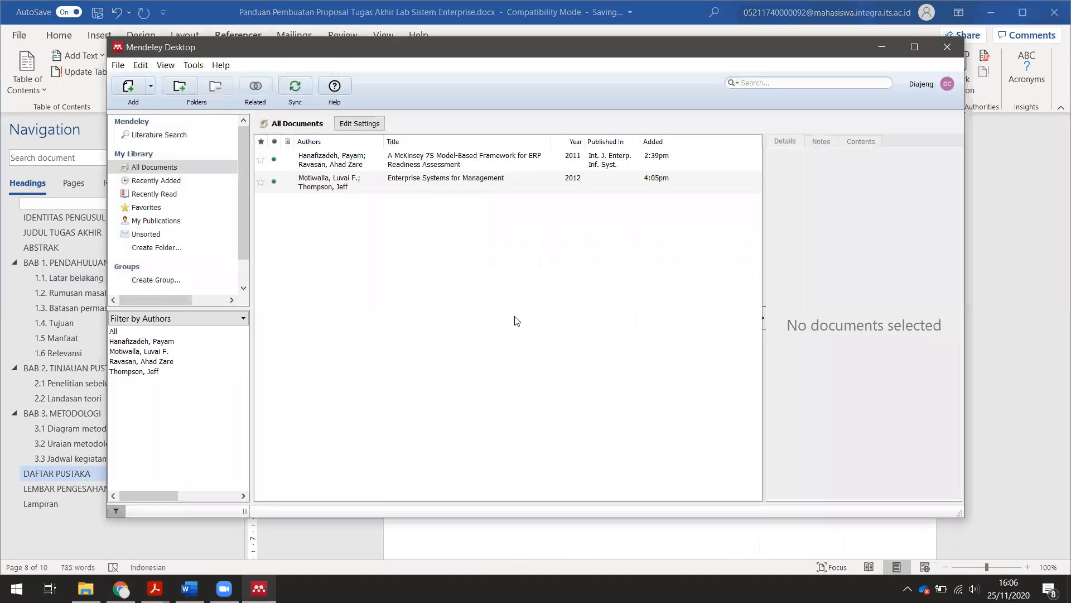
click(322, 167)
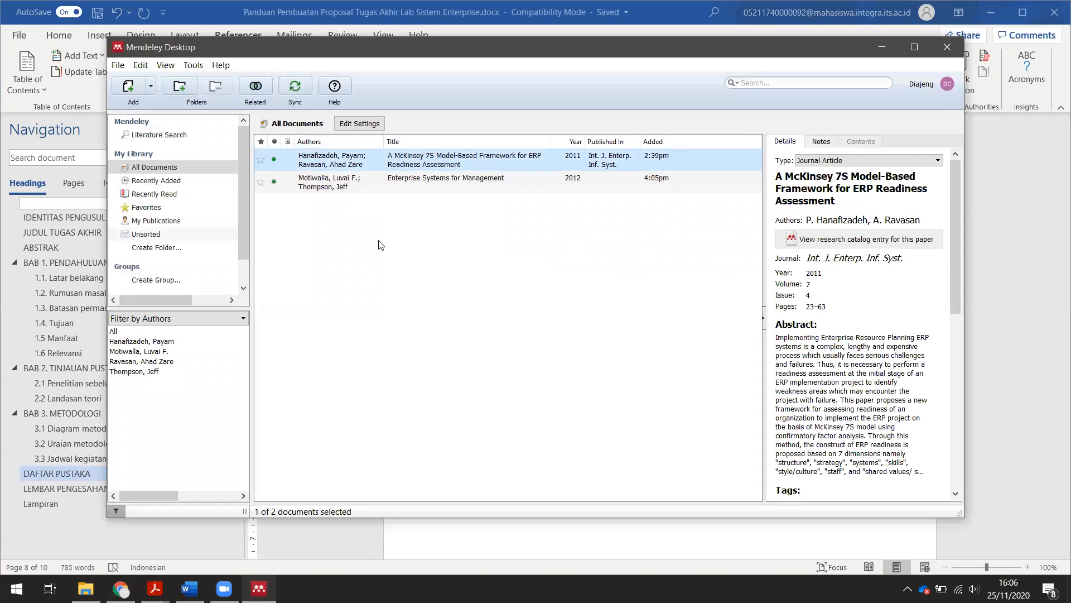
- Keep IEEE as the citation style and copy the McKinsey 7S paper as a formatted citation
click(166, 65)
mouse_move(216, 114)
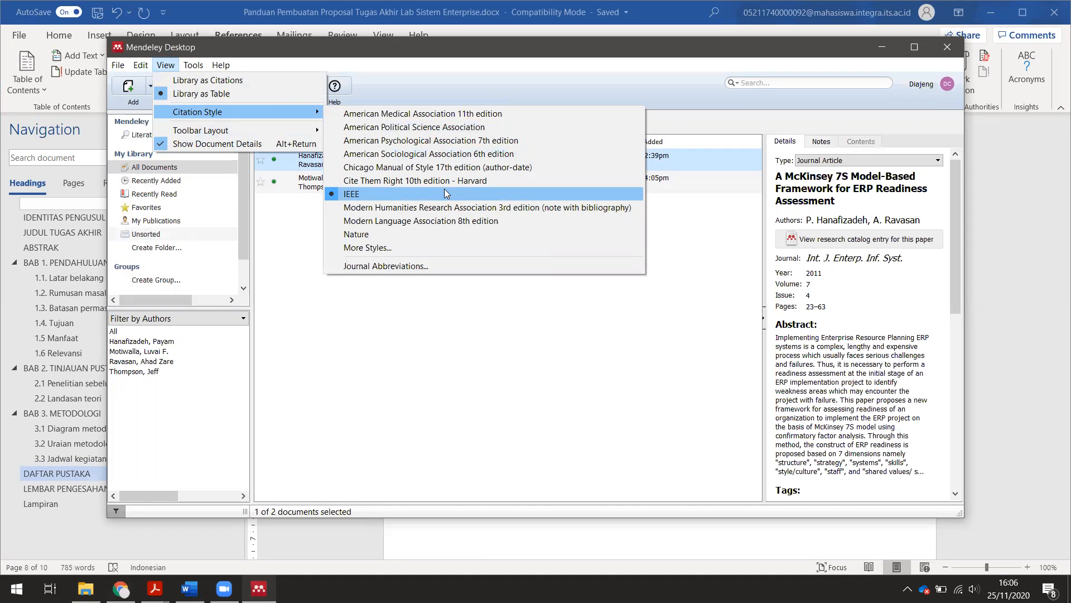
click(306, 232)
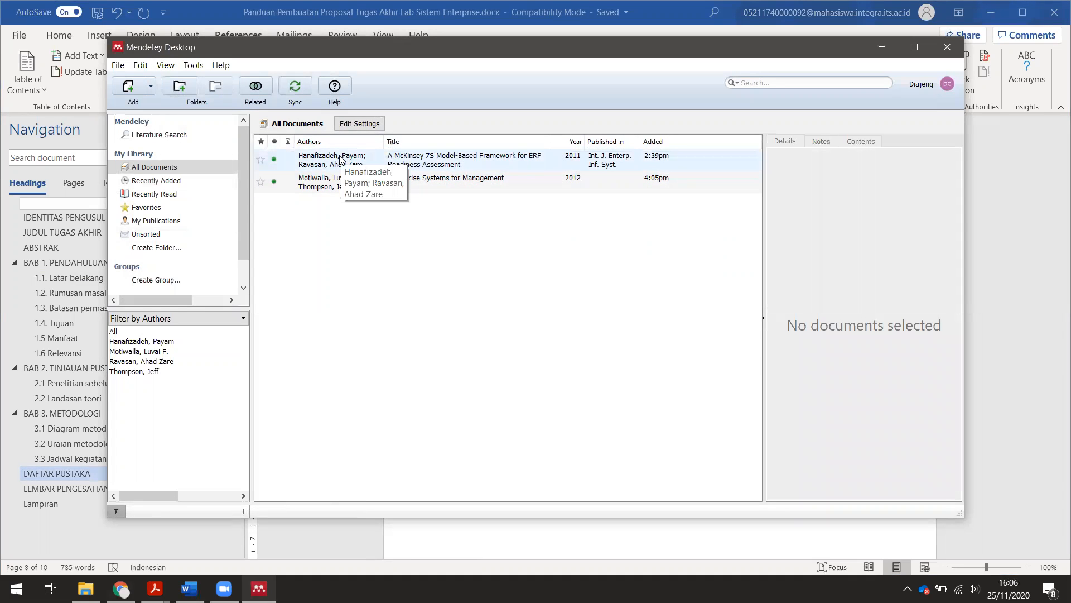
right_click(340, 159)
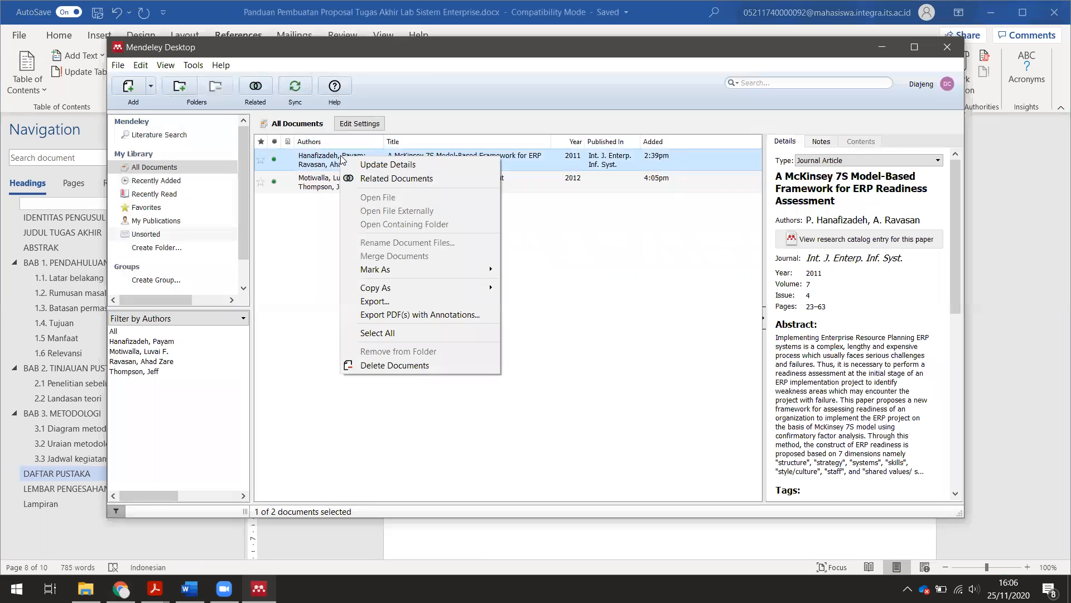
mouse_move(452, 293)
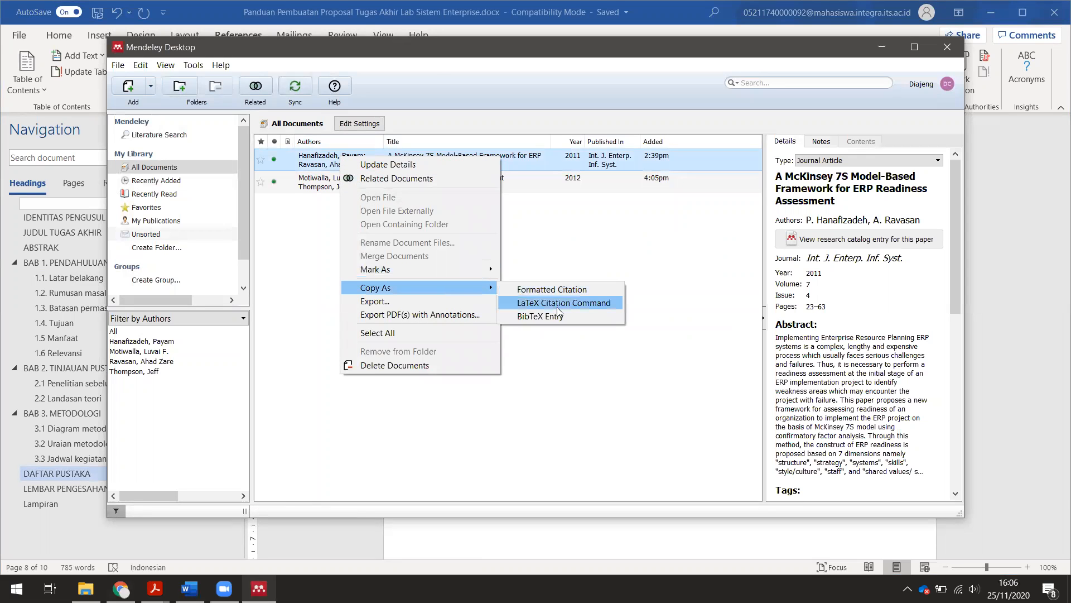
click(616, 289)
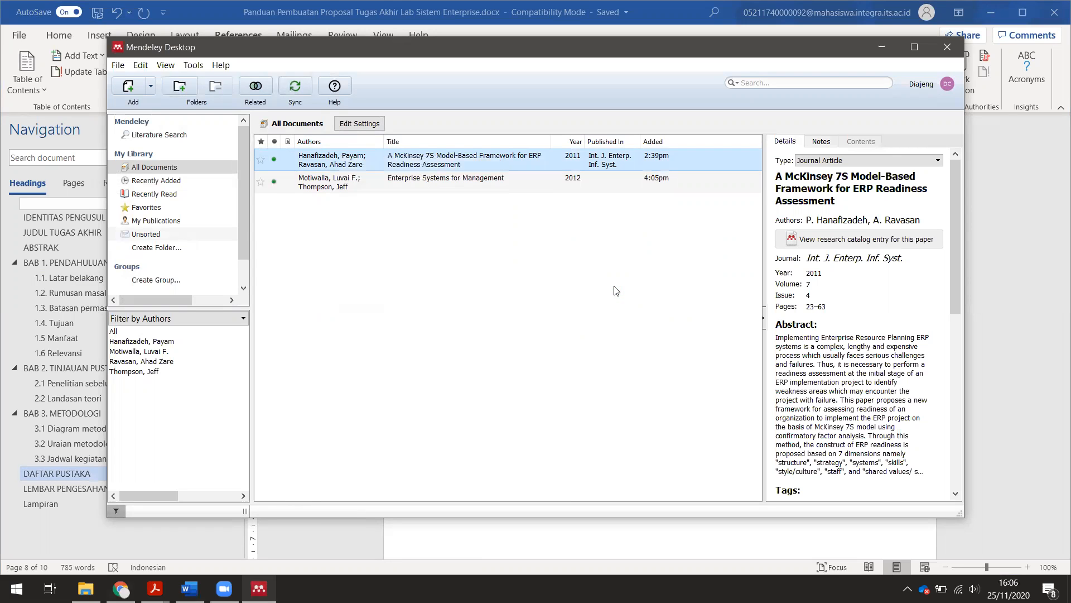
- Paste the IEEE reference under DAFTAR PUSTAKA, delete it again, and return to BAB 1 PENDAHULUAN
click(551, 540)
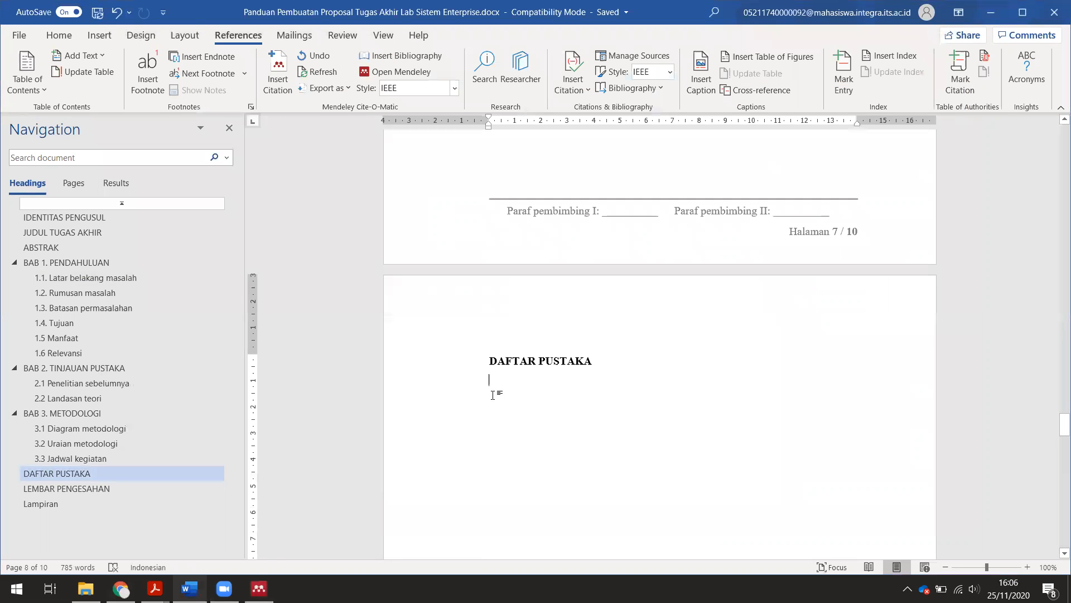
key(ctrl+v)
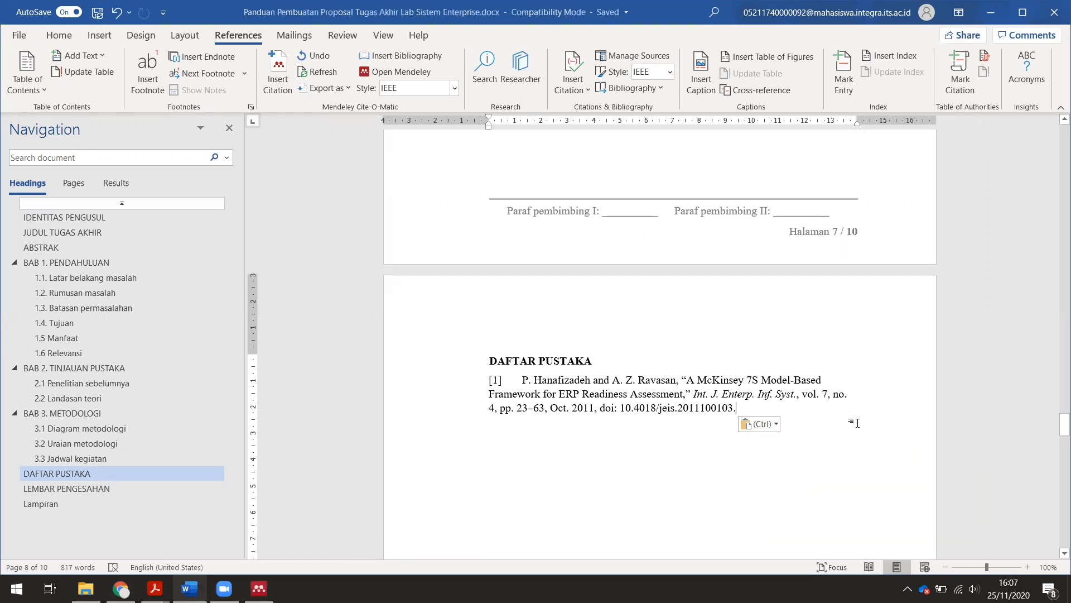
drag(773, 409, 434, 386)
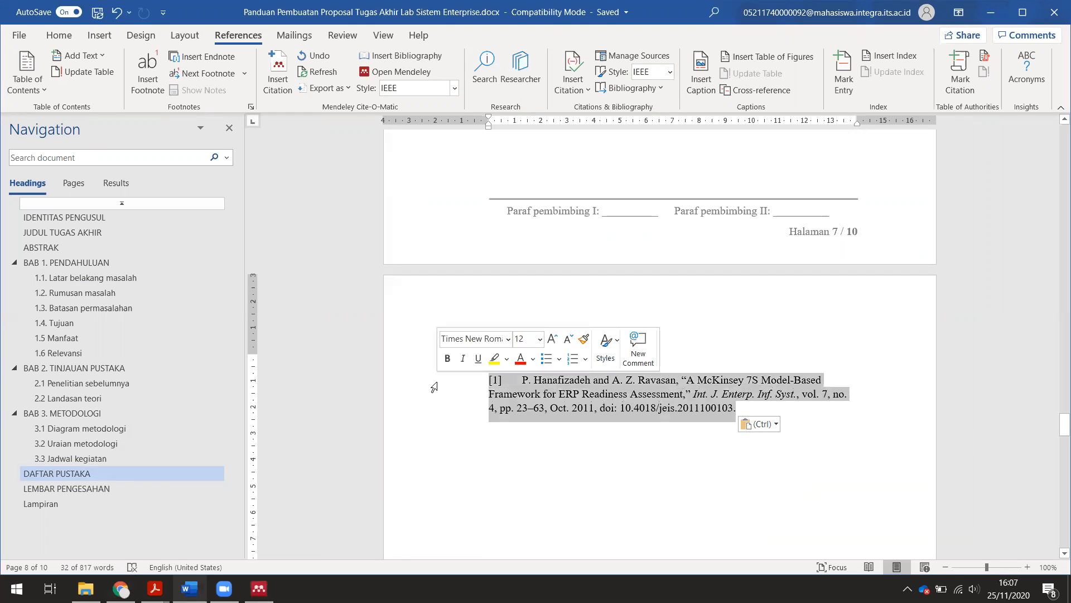
key(Delete)
drag(1056, 433, 1056, 264)
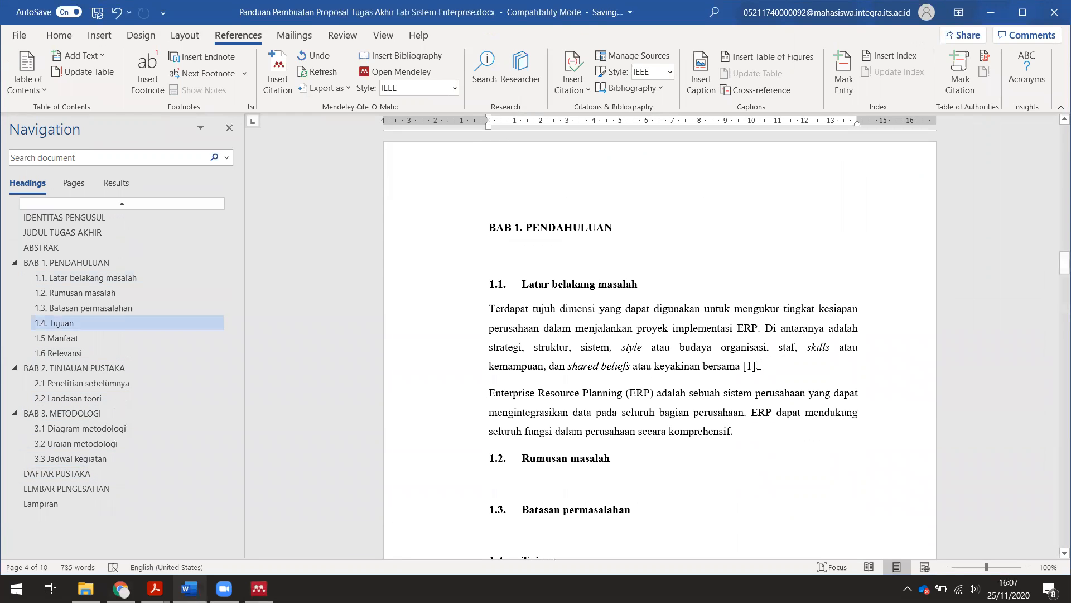
- Undo the manually typed [1] after 'bersama' and place the cursor before the period
click(756, 366)
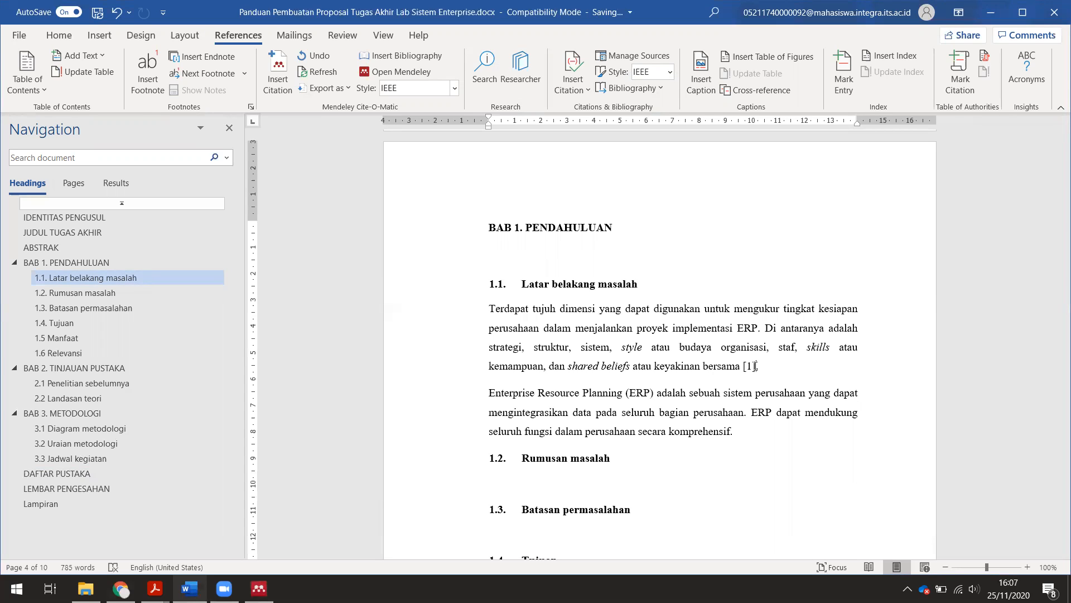
key(ctrl+z)
click(745, 365)
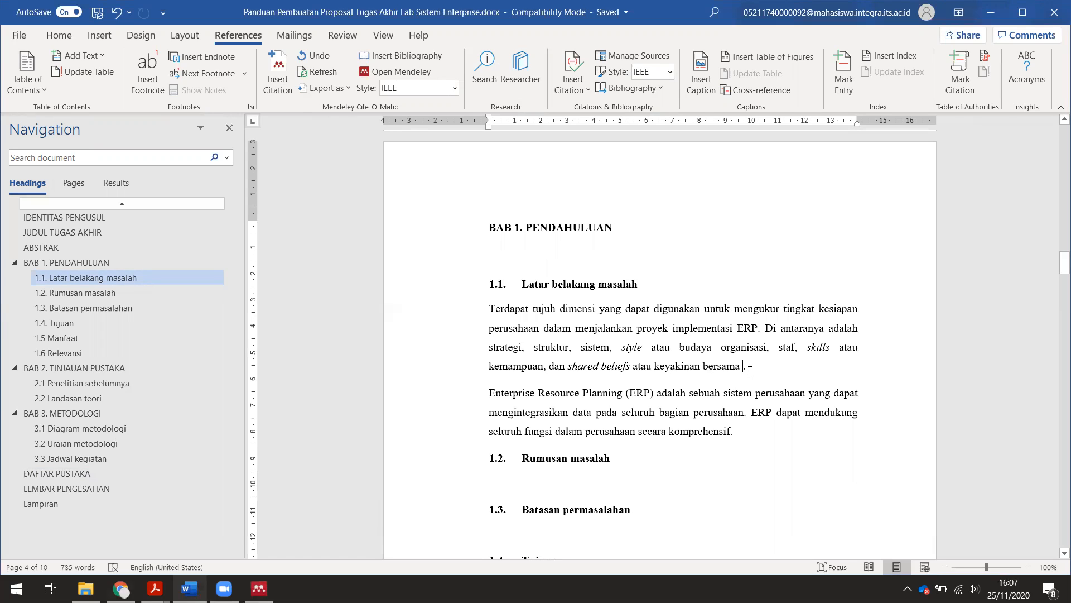
- Insert a Mendeley citation for the McKinsey 7S ERP readiness article, found by searching '7'
click(278, 72)
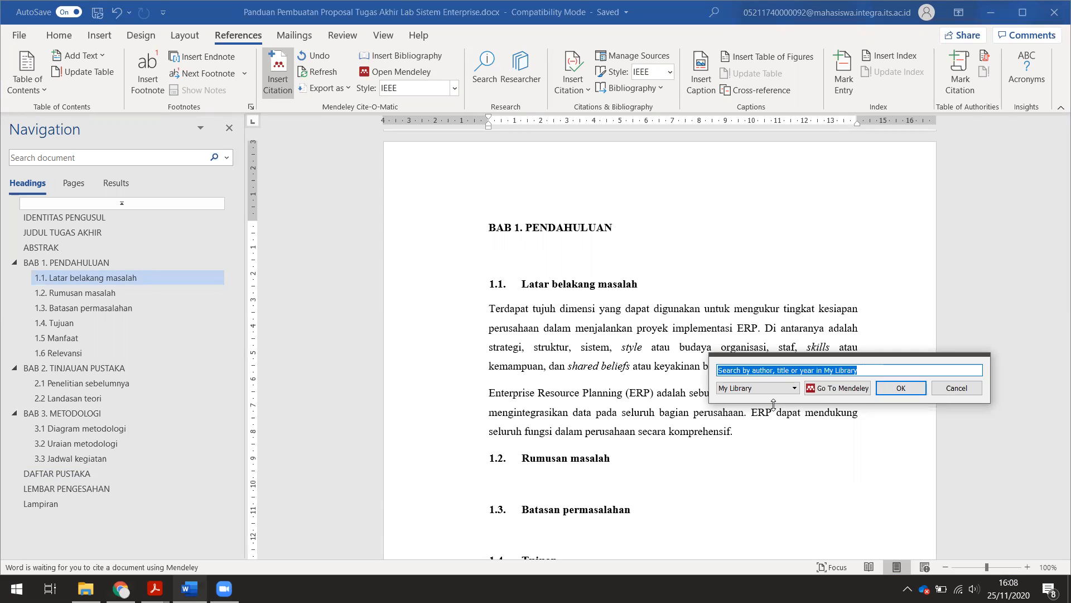
text(7)
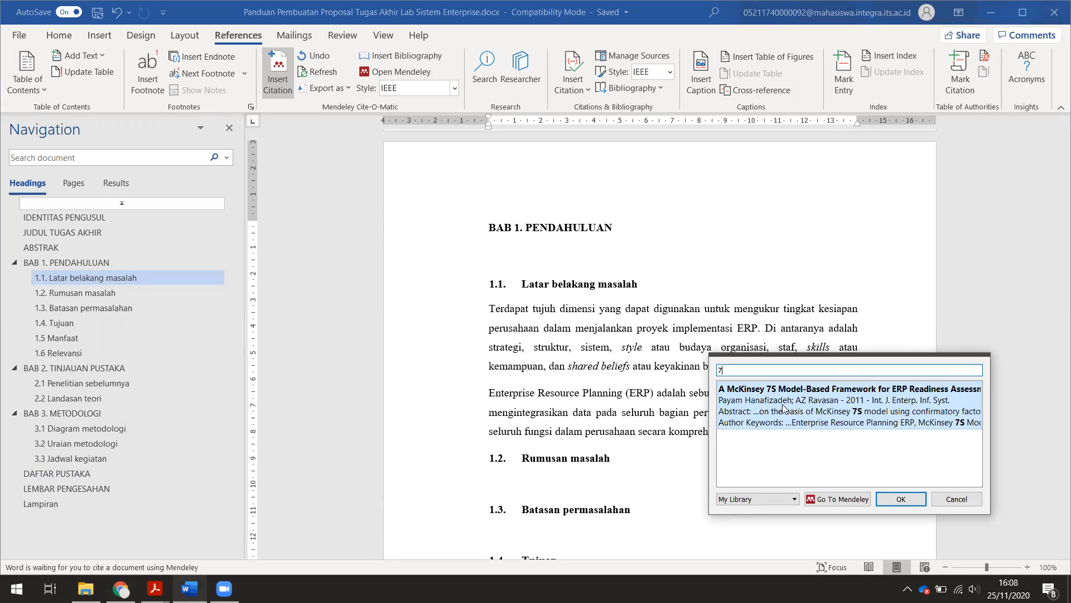
click(870, 414)
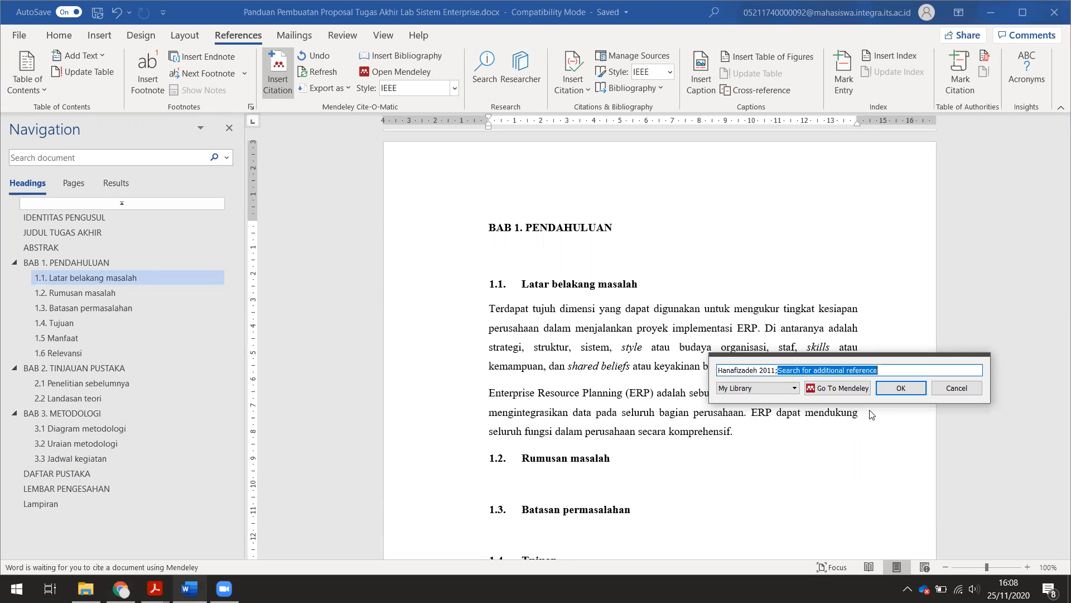
click(913, 387)
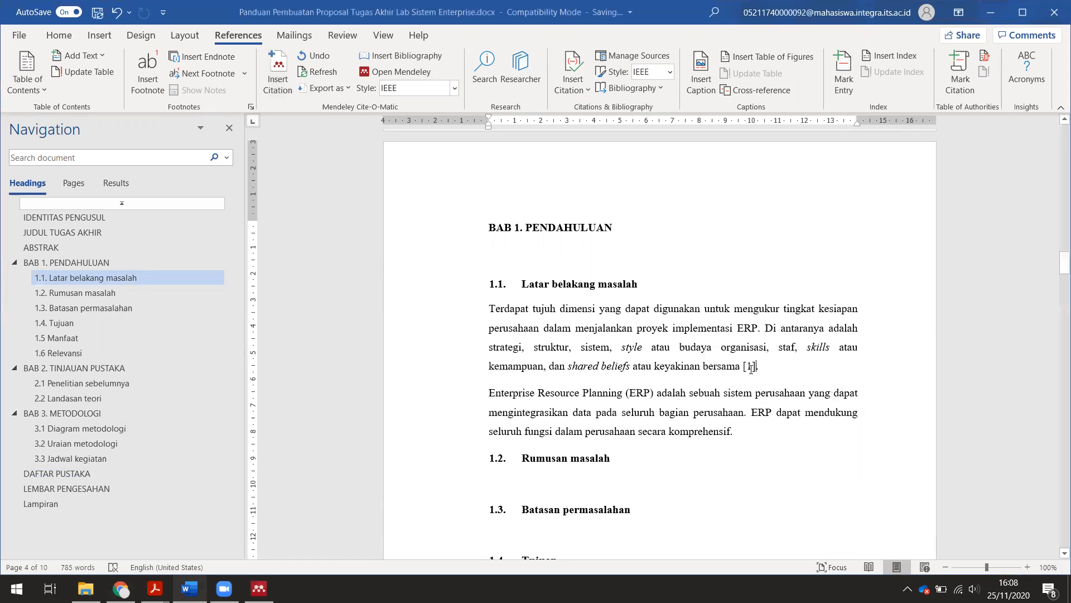
click(751, 368)
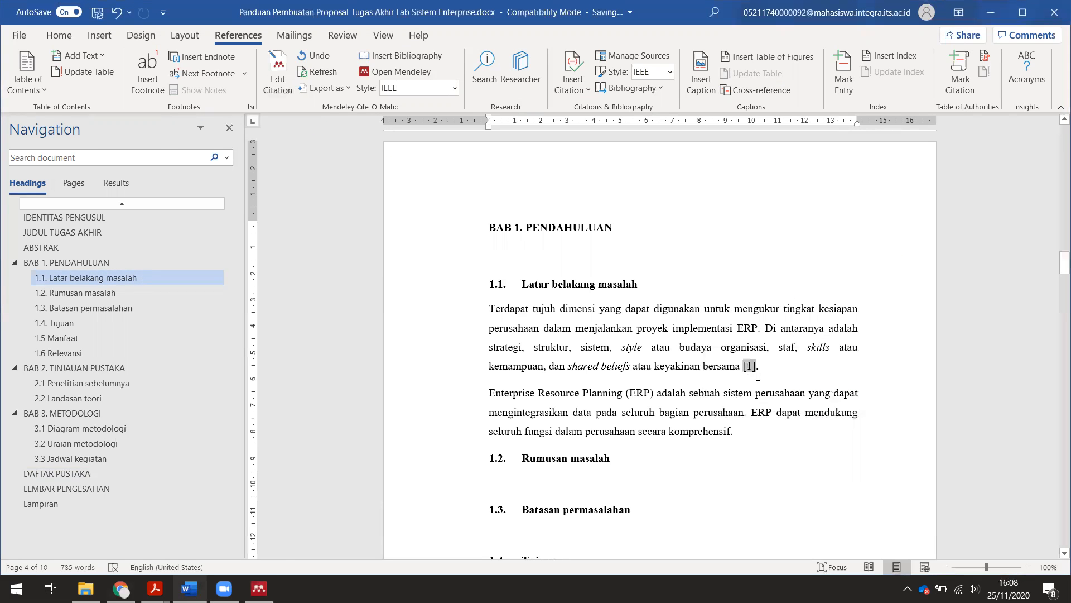
- Cite Enterprise Systems for Management after 'komprehensif' via search 'ente', undoing the autoformat
click(767, 433)
click(287, 85)
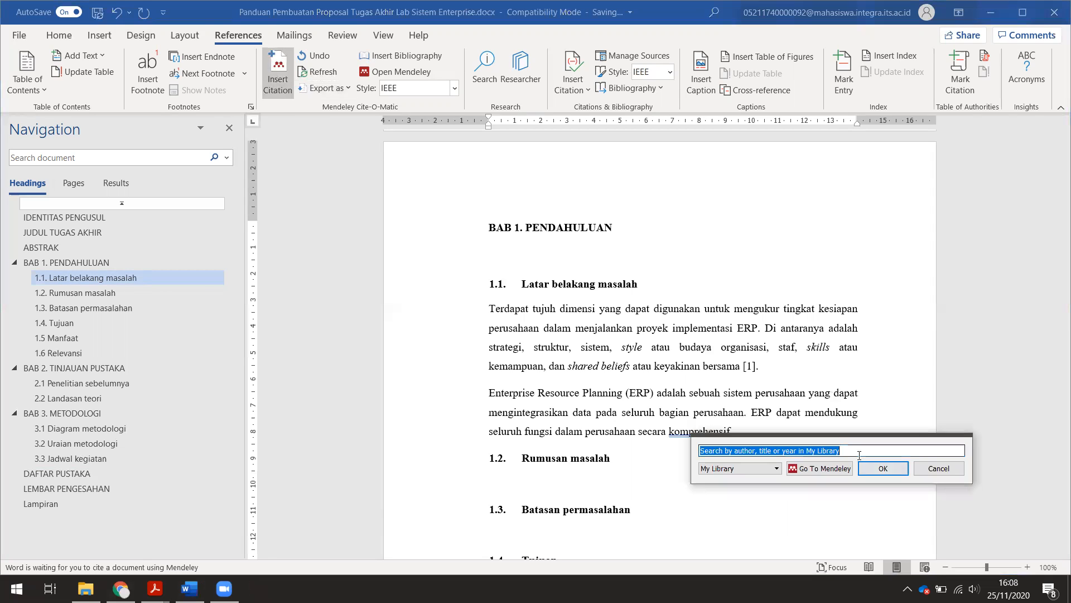
text(ente)
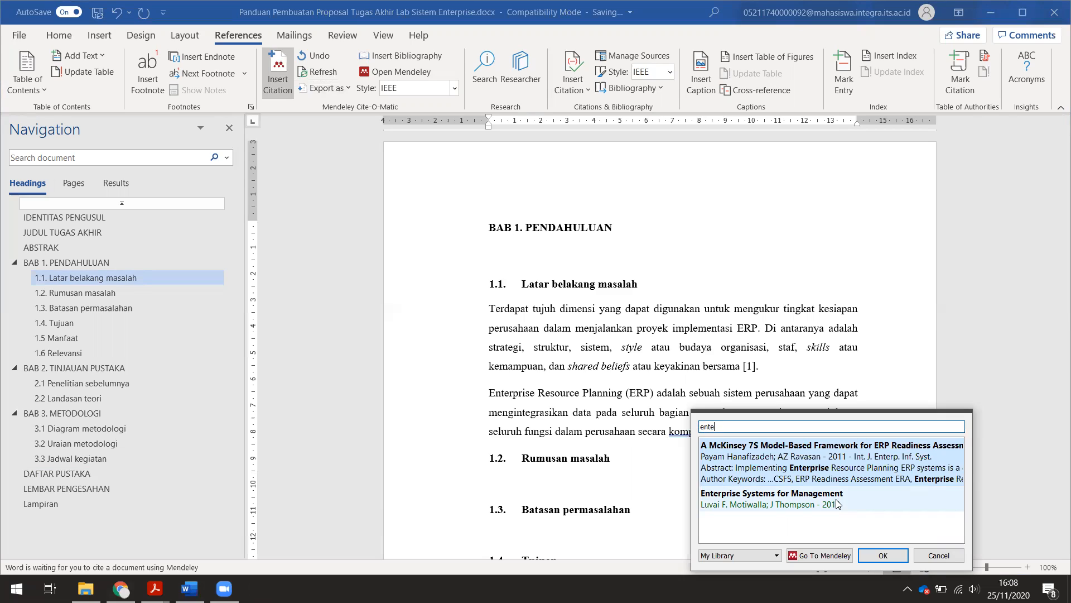
click(837, 503)
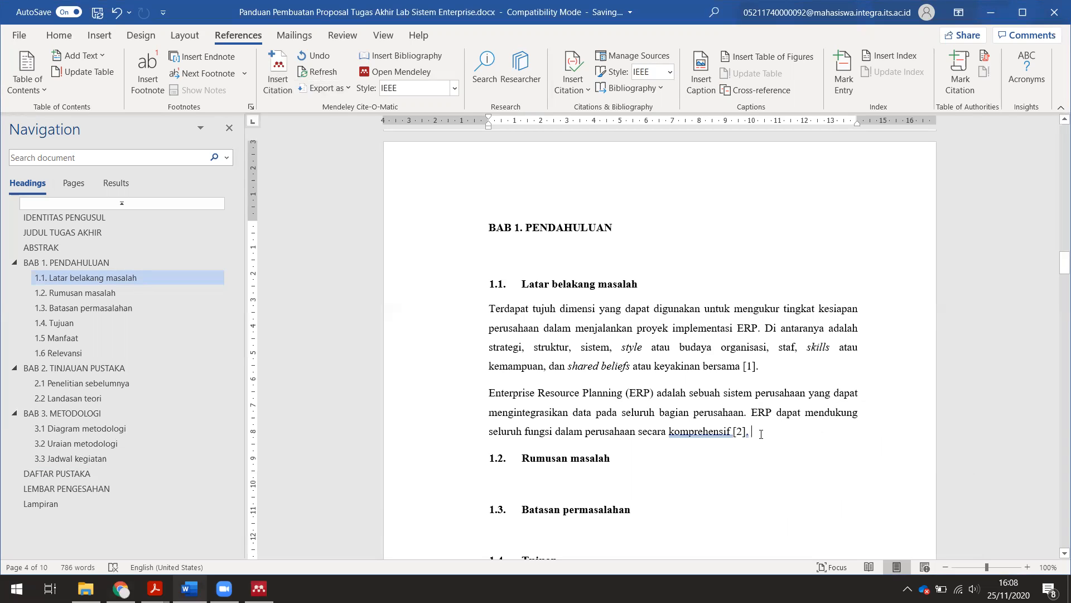
key(ctrl+z)
drag(1056, 264, 1059, 433)
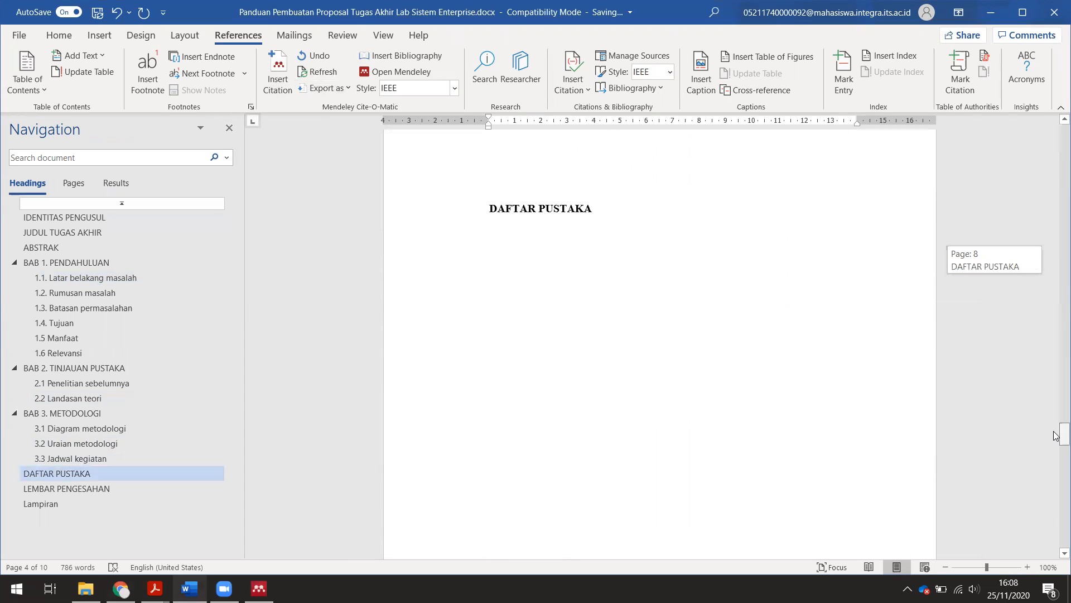
- Insert the Mendeley bibliography below the DAFTAR PUSTAKA heading, then scroll back to BAB 1
click(523, 248)
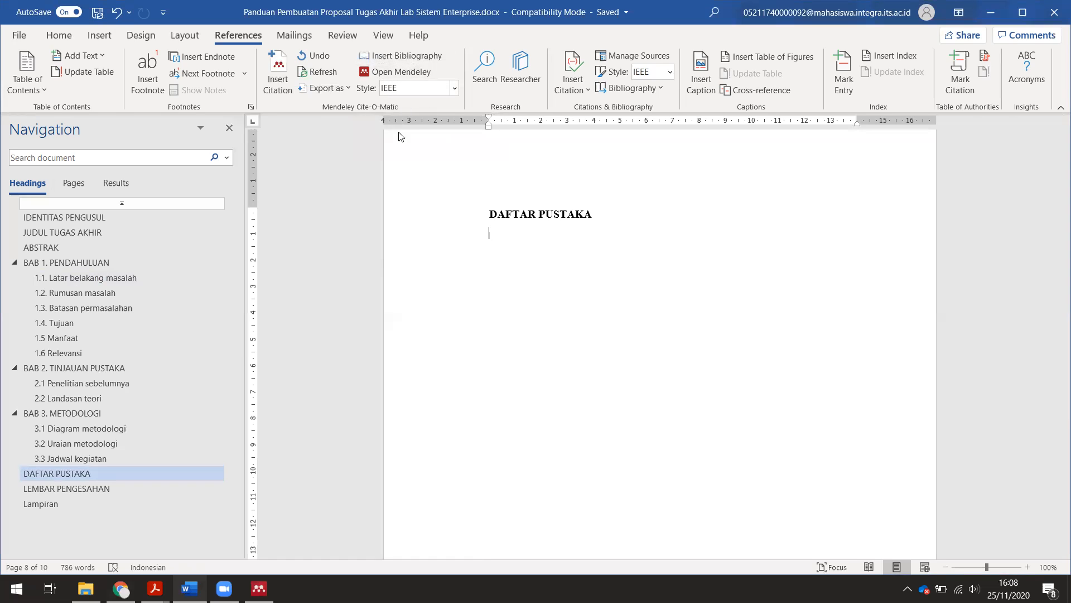
click(368, 55)
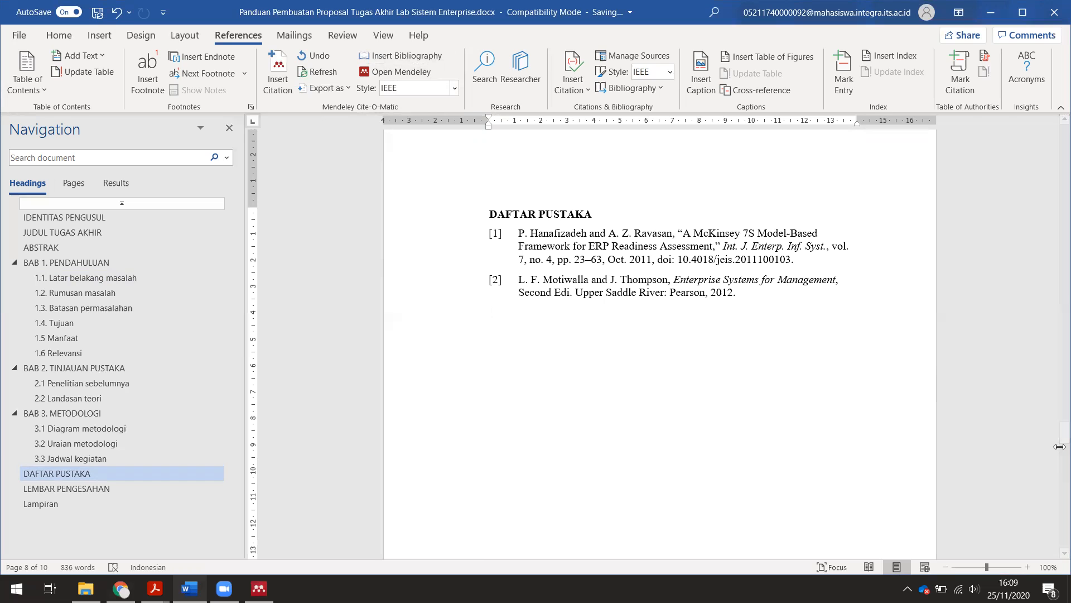
drag(1056, 442, 1056, 259)
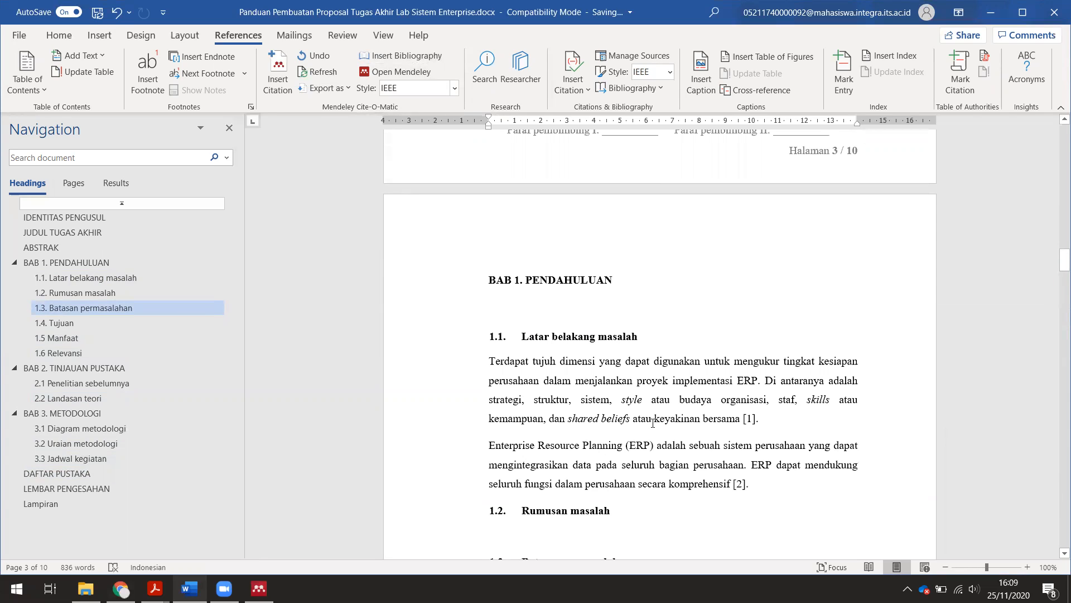
- Cut the ERP paragraph and paste it above the seven-dimensions paragraph
drag(750, 484, 456, 446)
key(Delete)
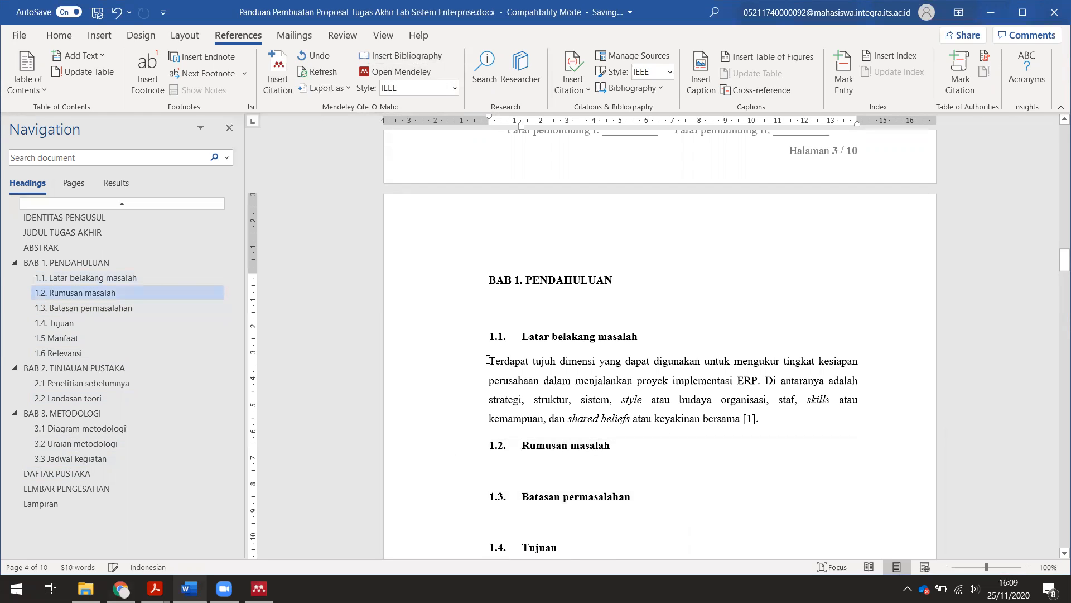
key(Return)
key(Return)
key(Up)
key(Up)
key(ctrl+v)
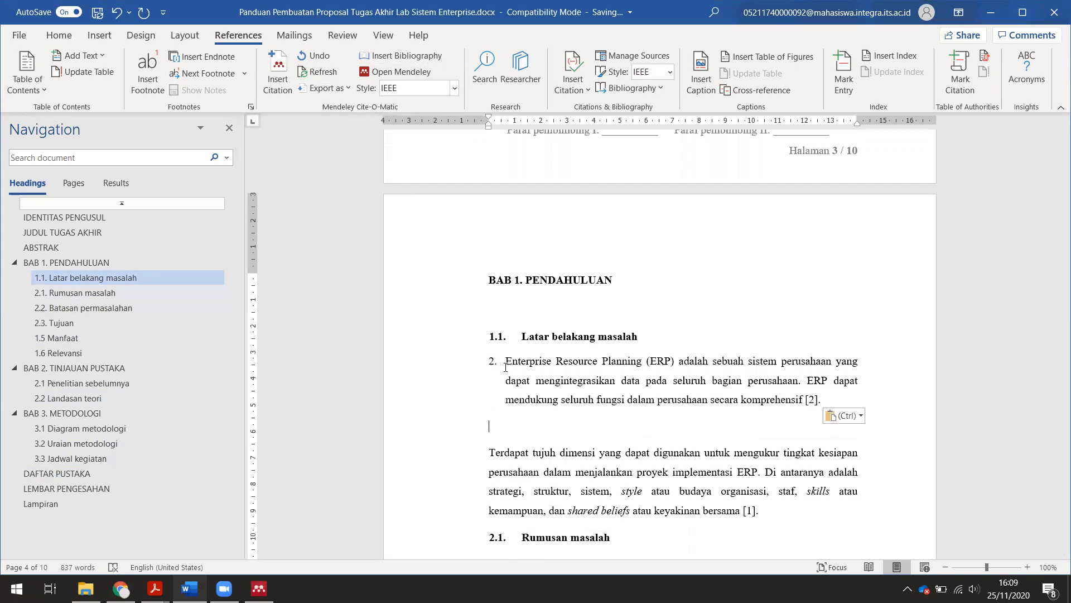
- Remove the moved paragraph's 2. numbering, indent and blank line, then refresh Mendeley citations
click(506, 363)
key(BackSpace)
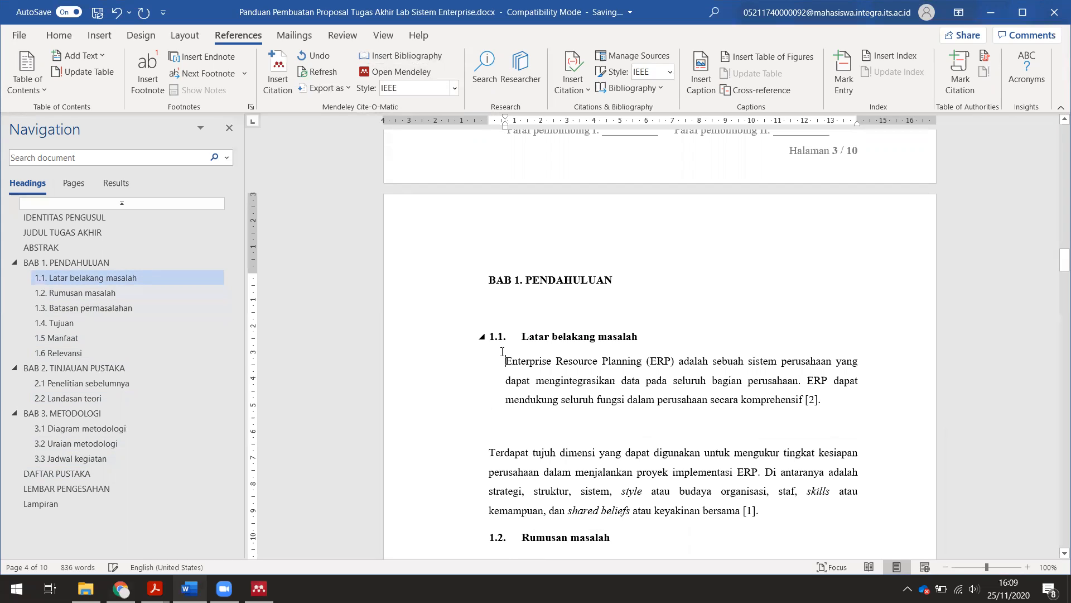
key(BackSpace)
click(515, 416)
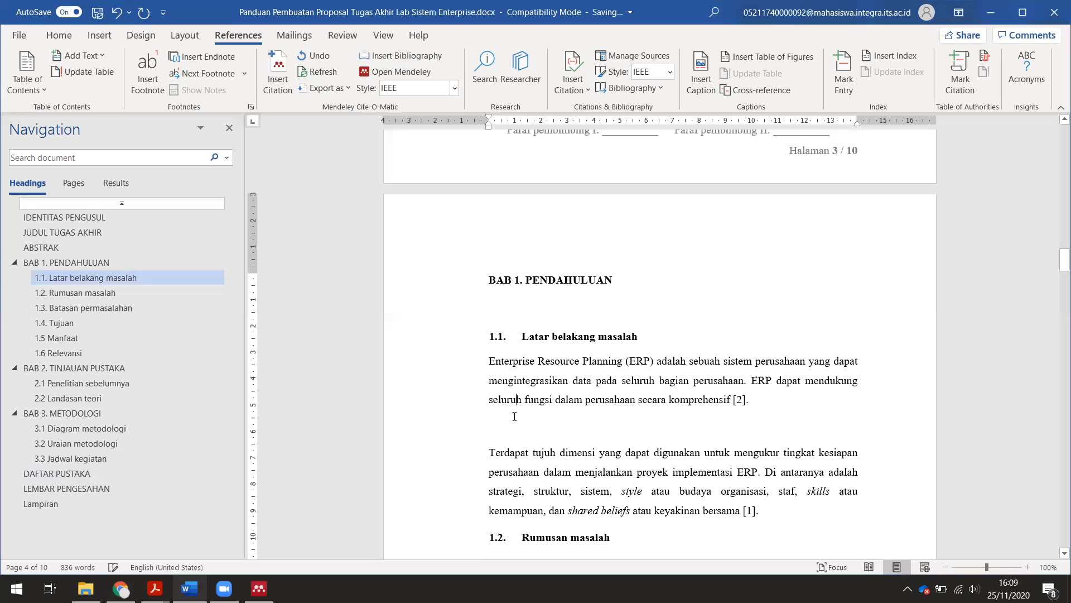
key(BackSpace)
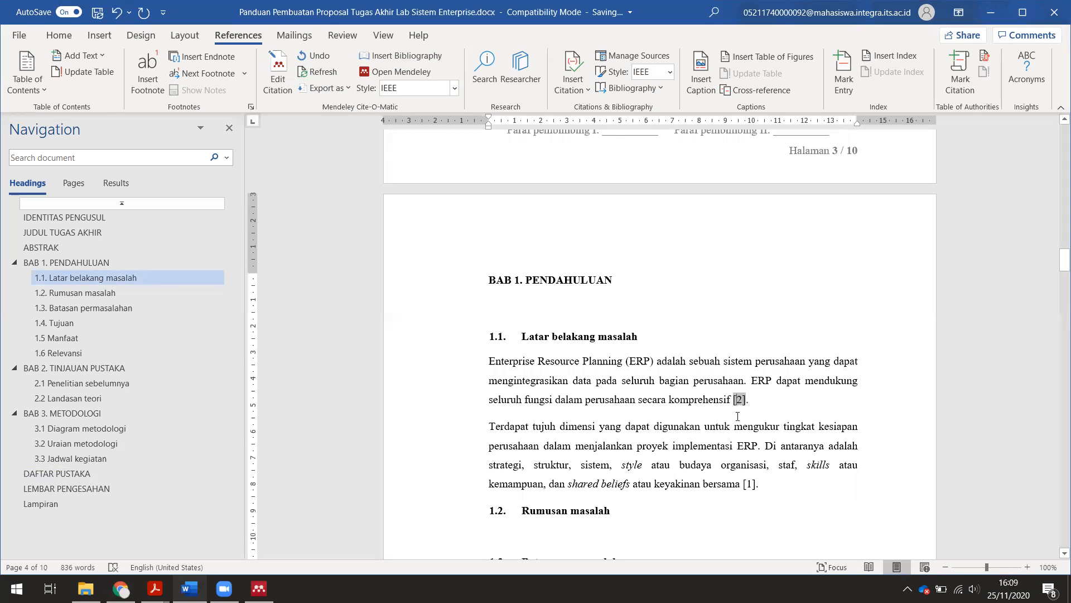
click(338, 73)
drag(1063, 259, 1056, 431)
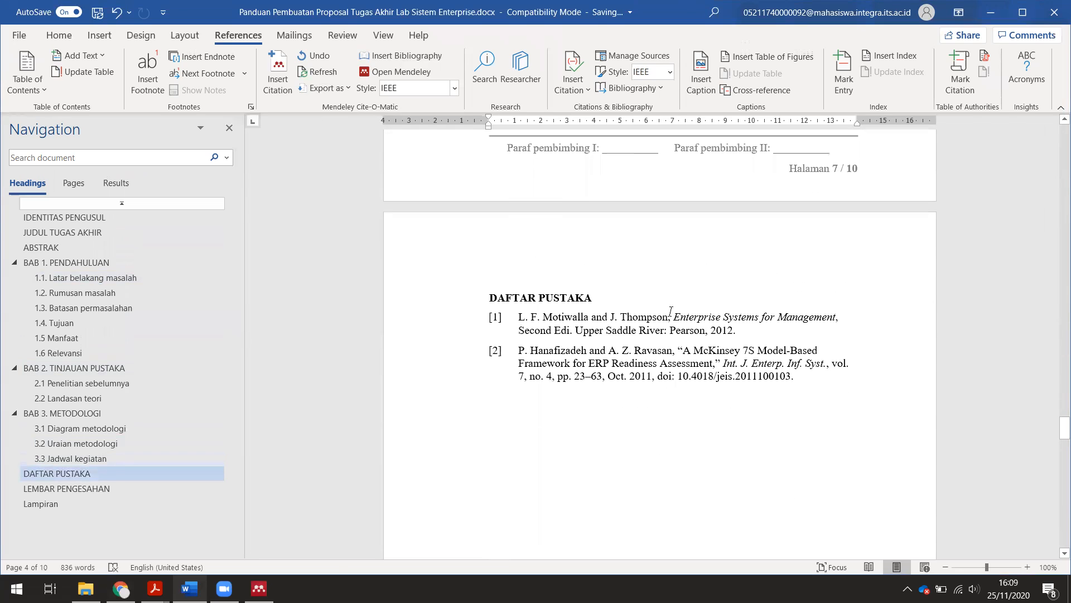